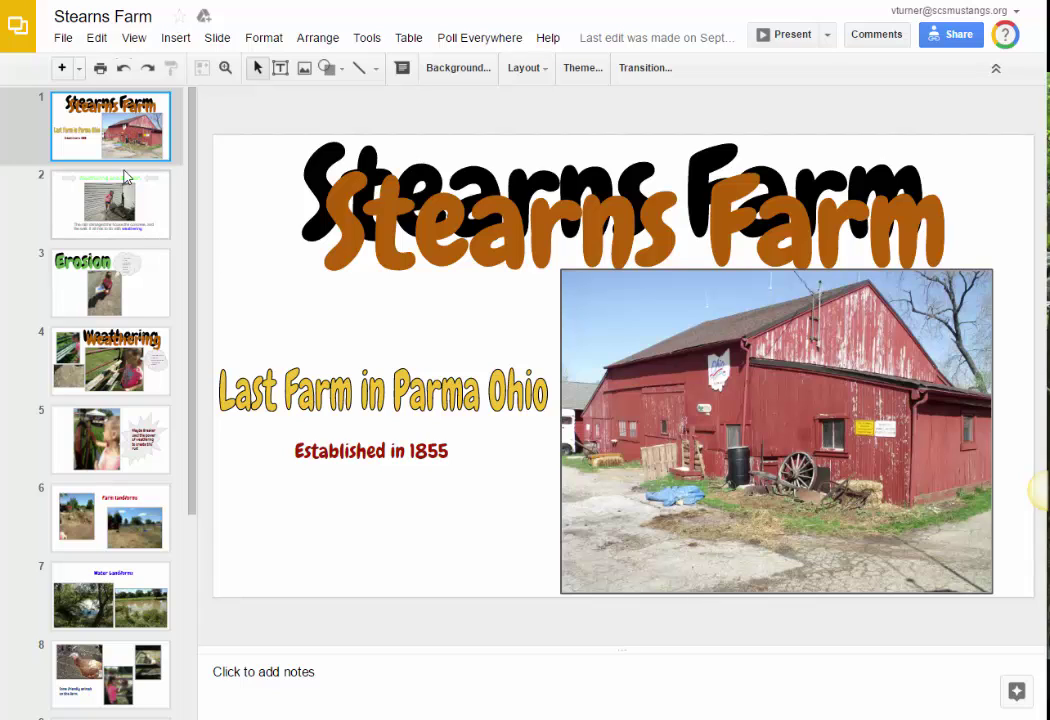
# Download the Stearns Farm Google Slides deck as a Microsoft PowerPoint (.pptx) file
pyautogui.click(63, 40)
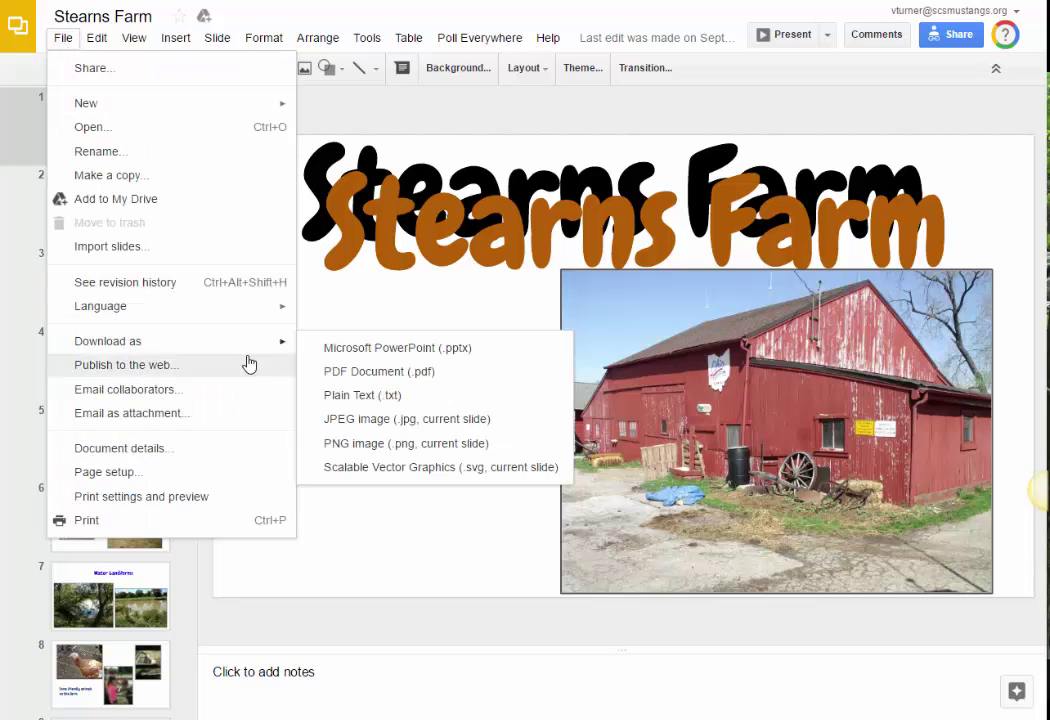
pyautogui.moveTo(278, 350)
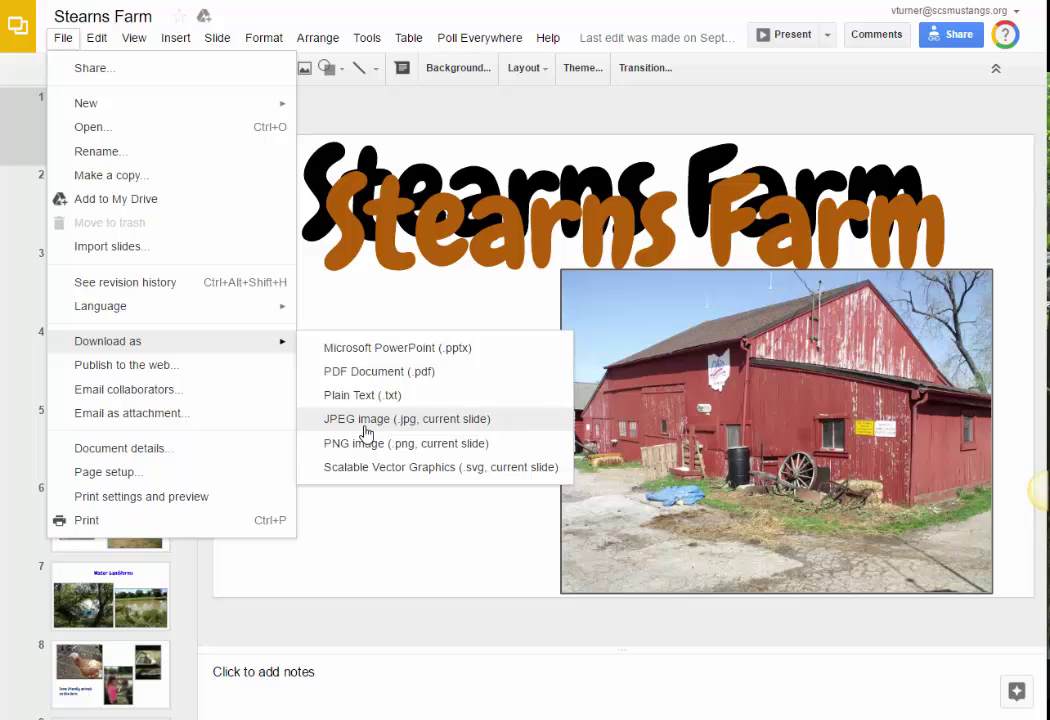
pyautogui.click(381, 352)
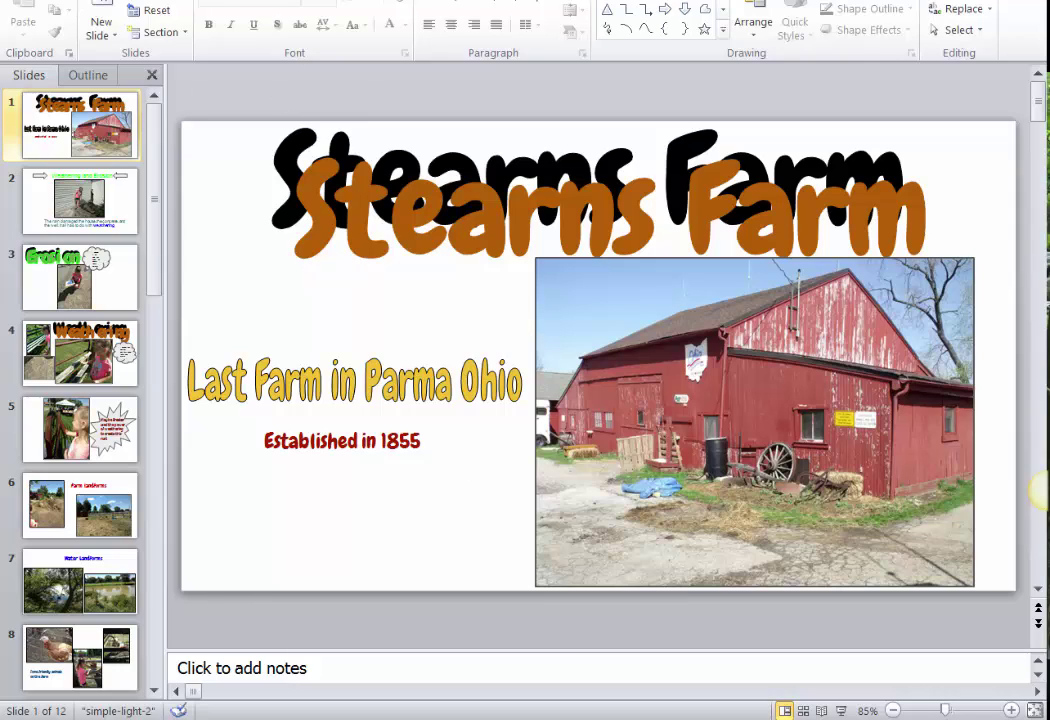
# Save the presentation as JPEG File Interchange Format images, exporting every slide
pyautogui.hotkey('alt', 'f')
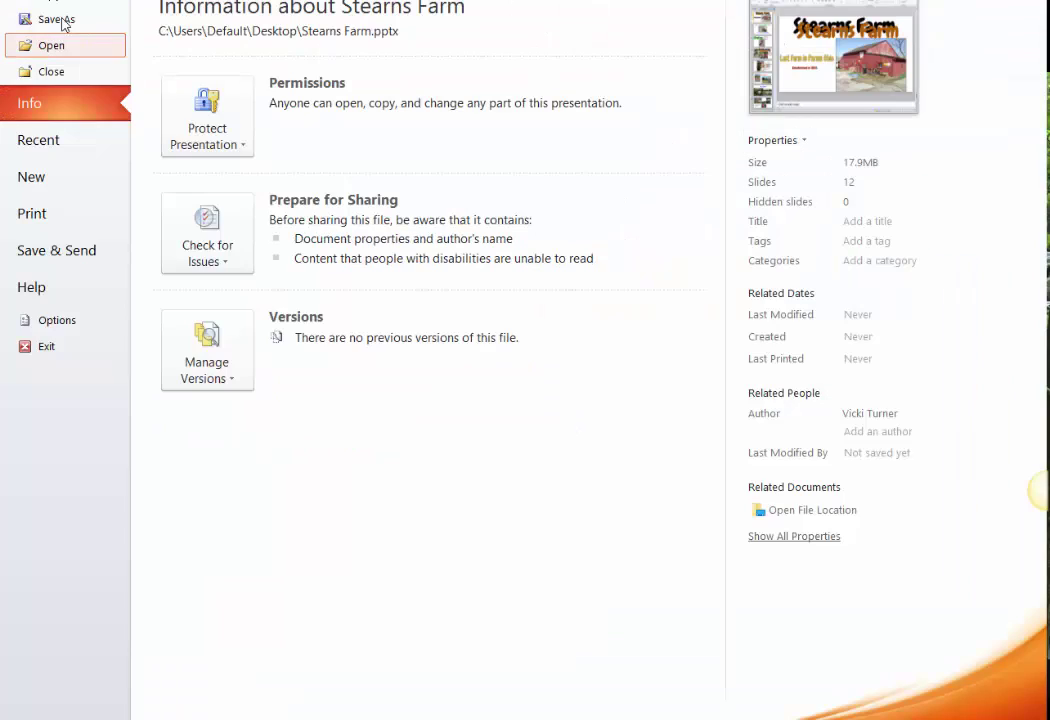
pyautogui.click(58, 19)
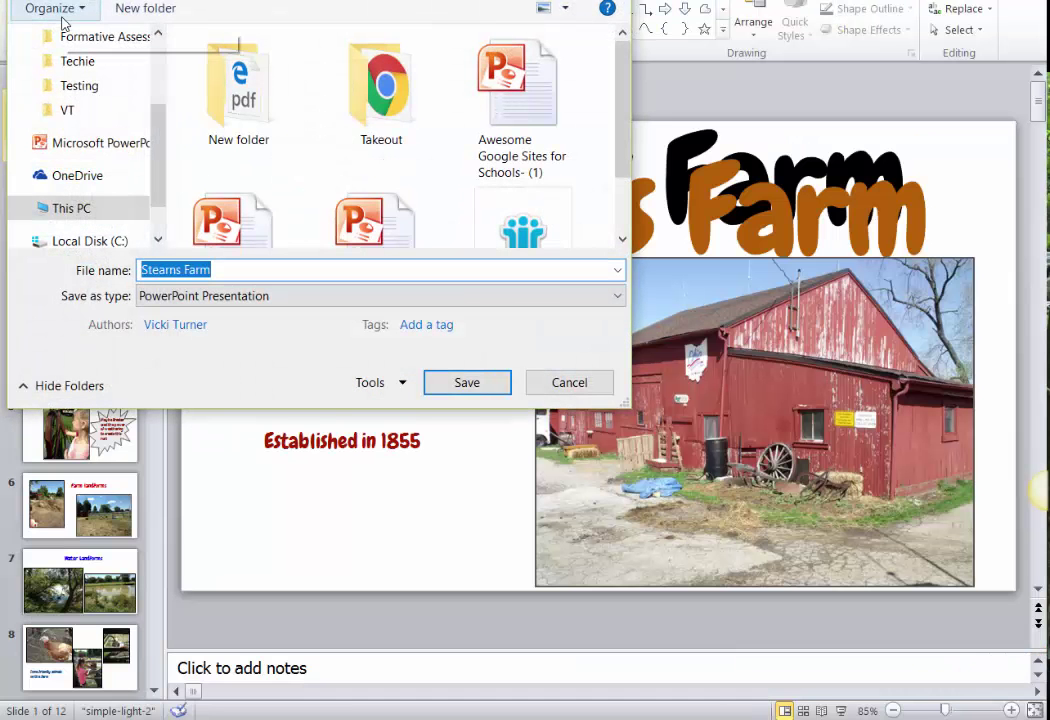
pyautogui.click(272, 299)
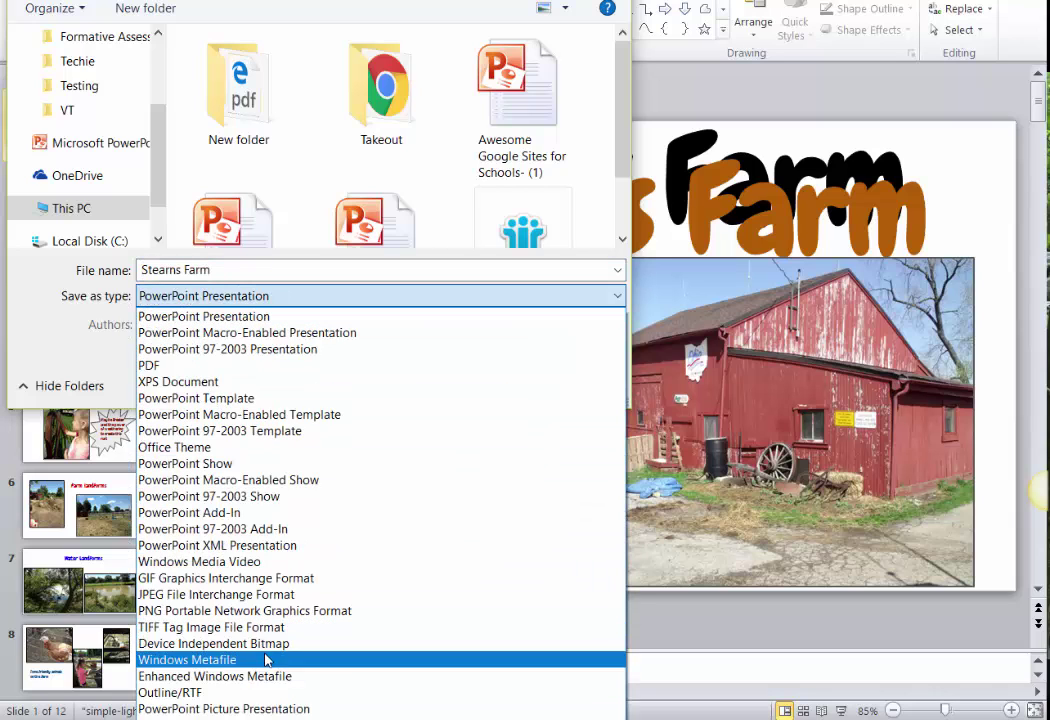
pyautogui.click(231, 596)
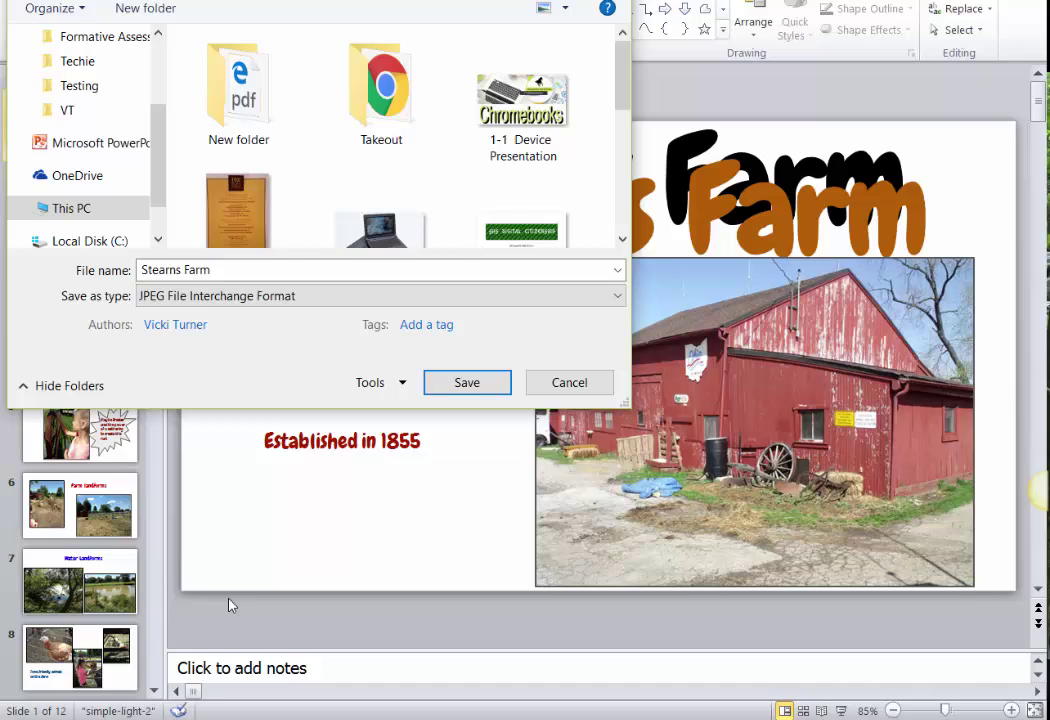
pyautogui.click(468, 383)
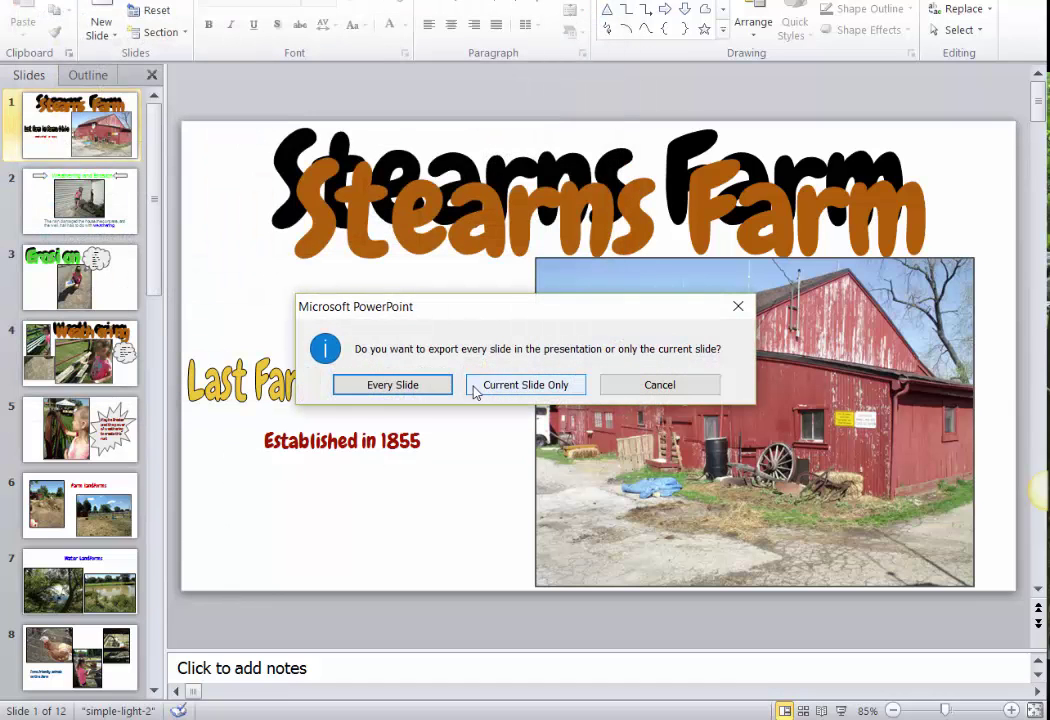
pyautogui.click(389, 394)
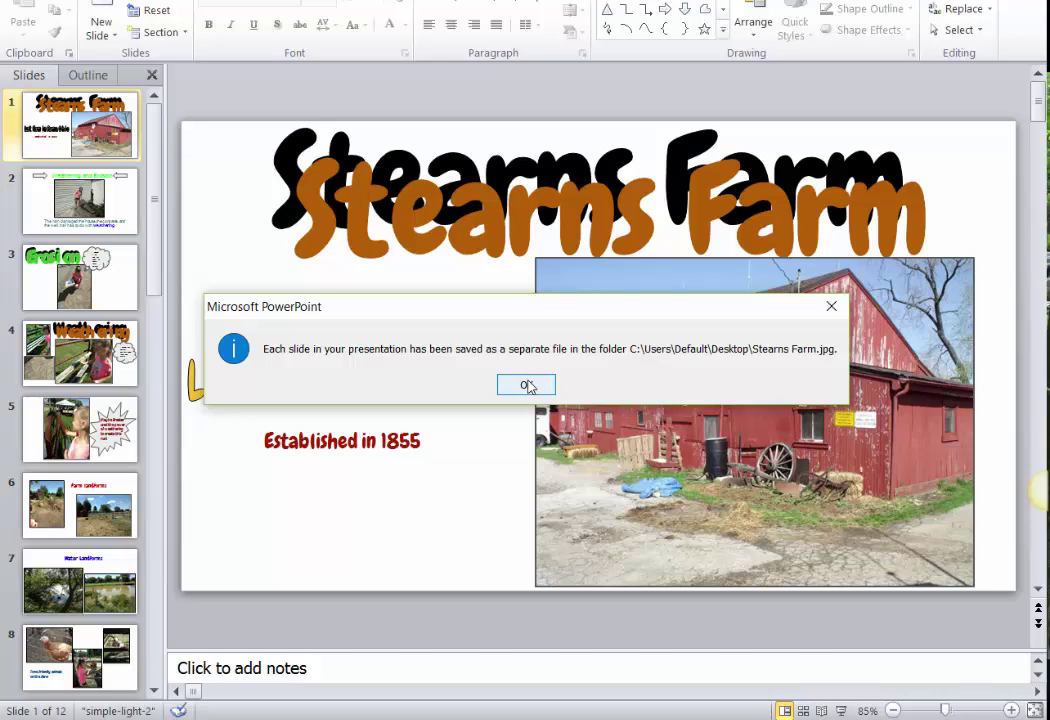
pyautogui.click(526, 385)
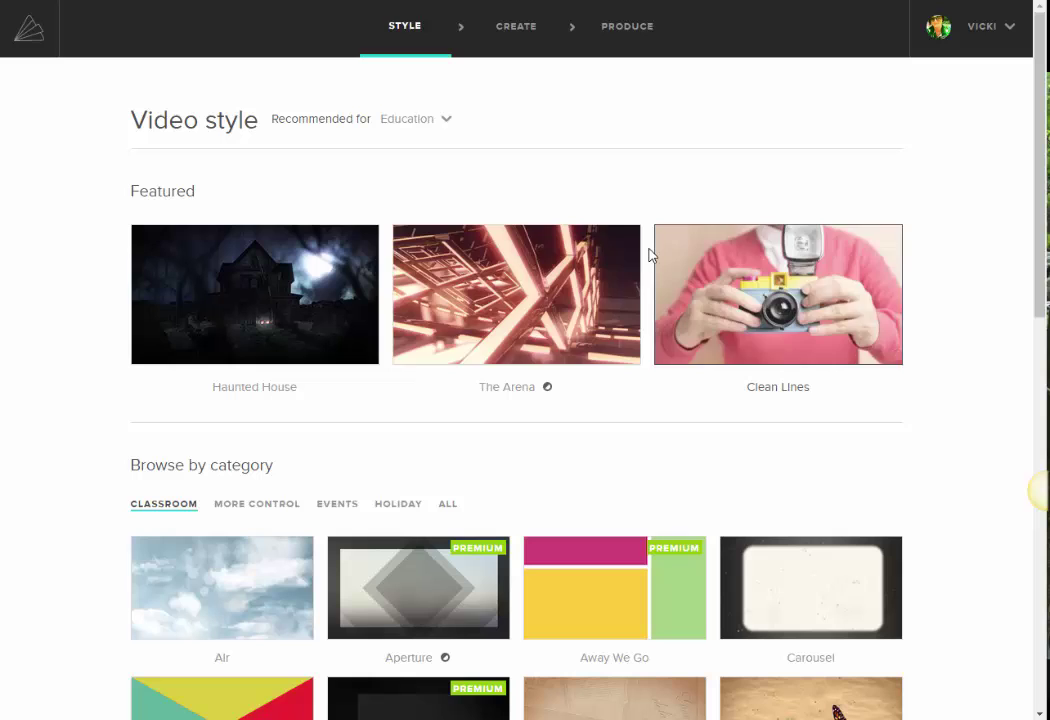
# Scroll through the Classroom video styles, such as Air, Earth and Woodlands
pyautogui.scroll(-2, 682, 499)
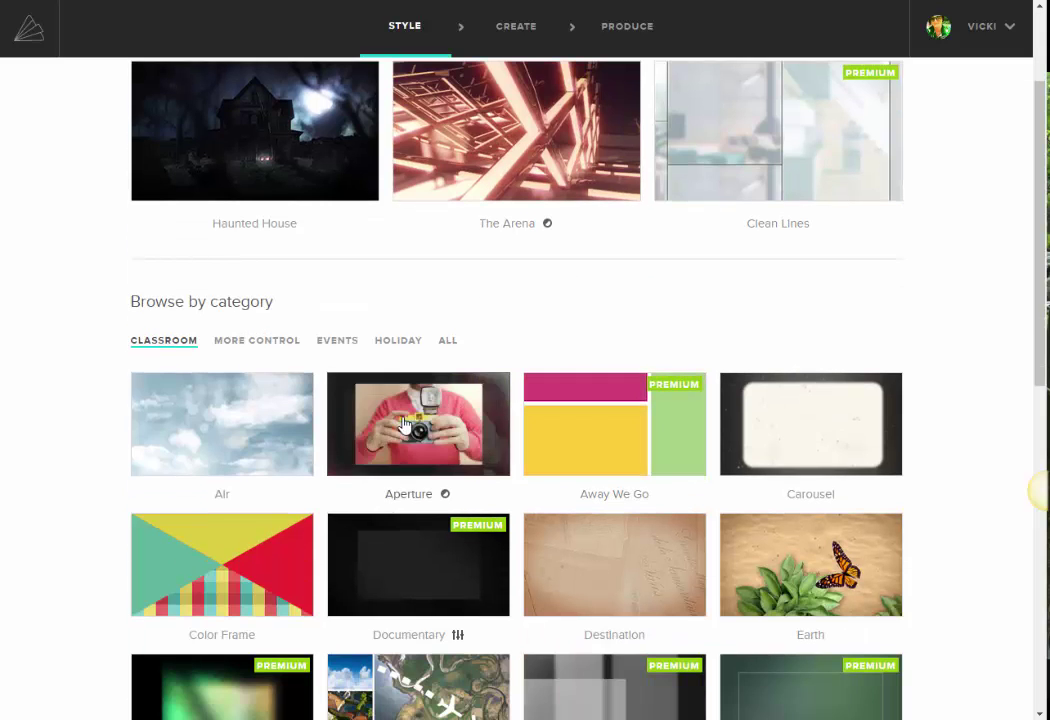
pyautogui.scroll(-1, 763, 598)
pyautogui.scroll(-3, 763, 598)
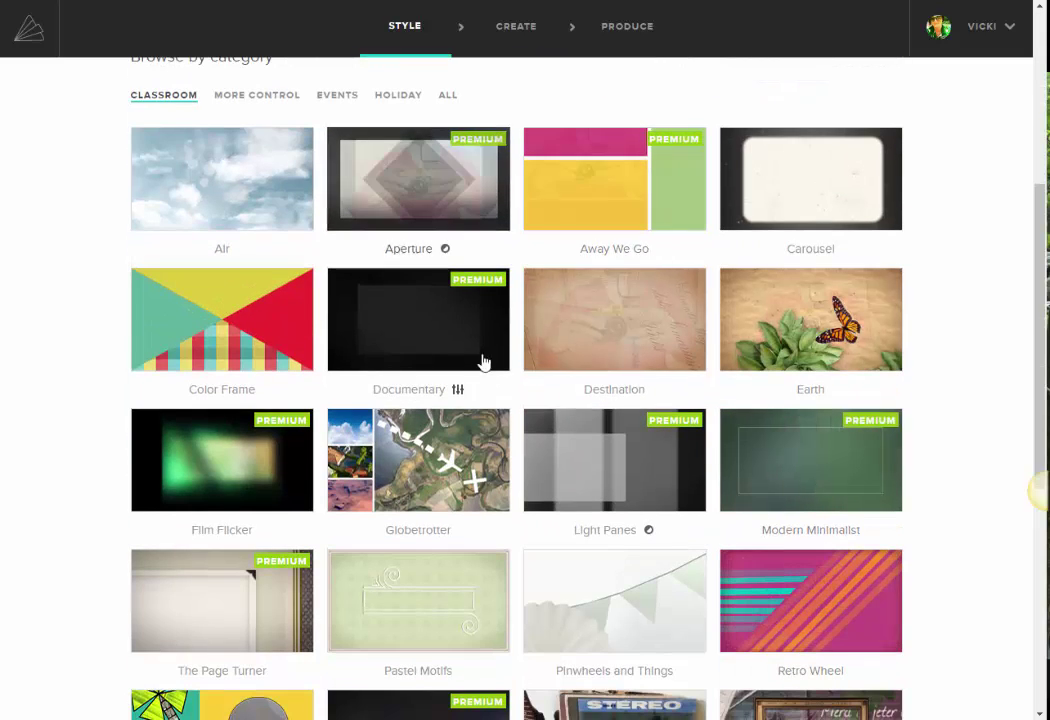
pyautogui.scroll(-3, 511, 611)
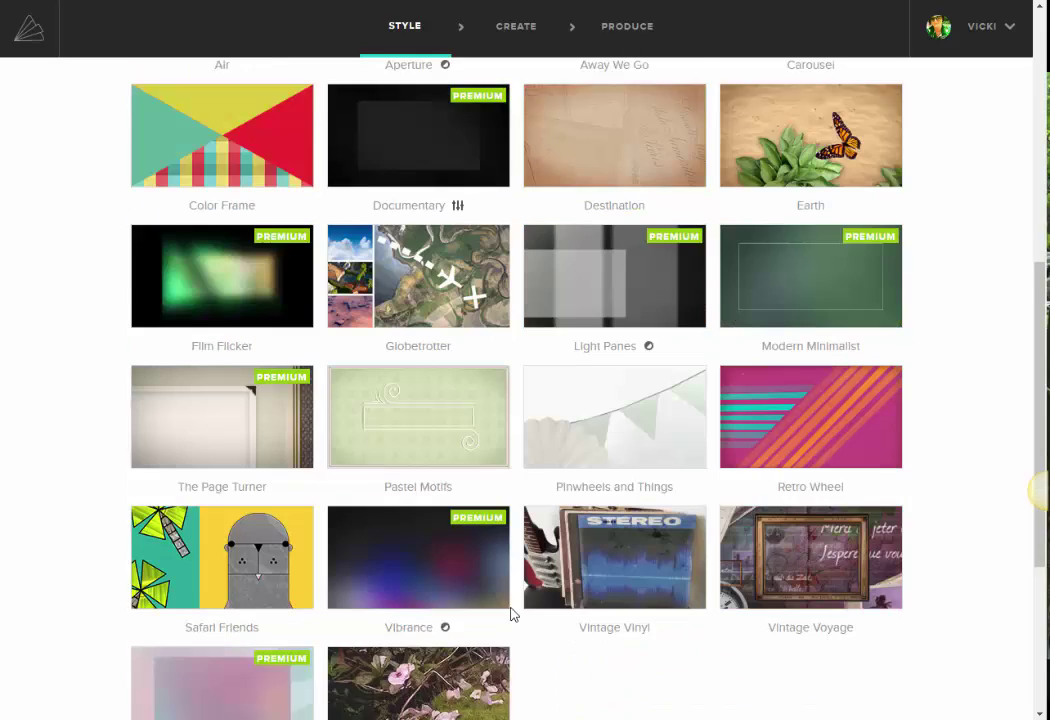
pyautogui.scroll(-2, 703, 637)
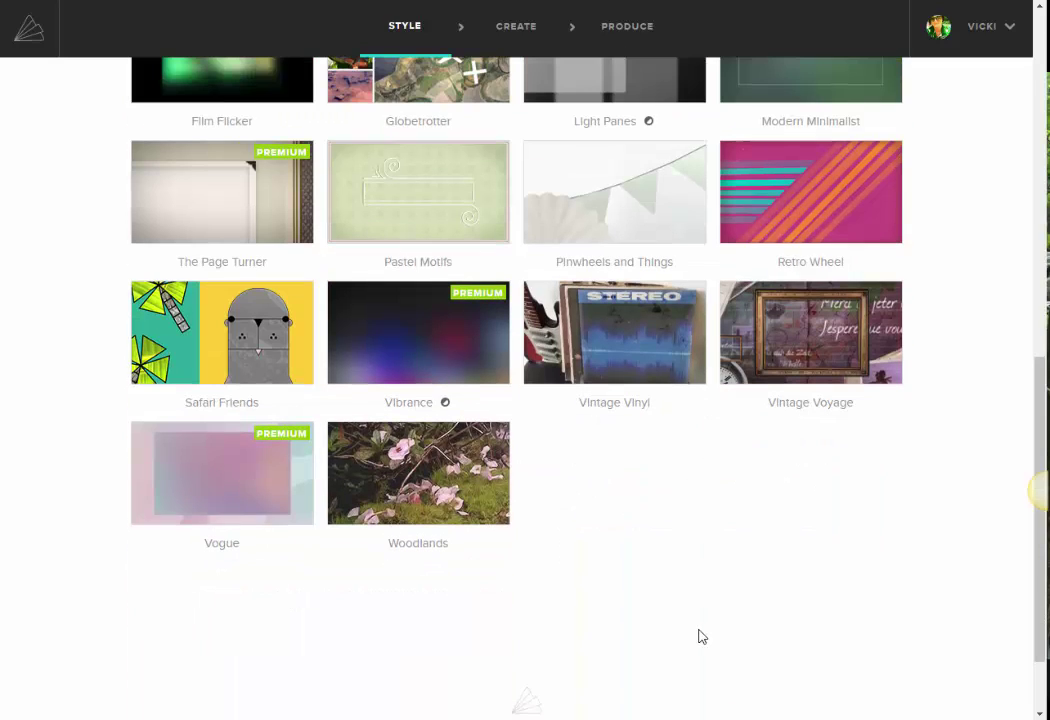
pyautogui.scroll(5, 823, 336)
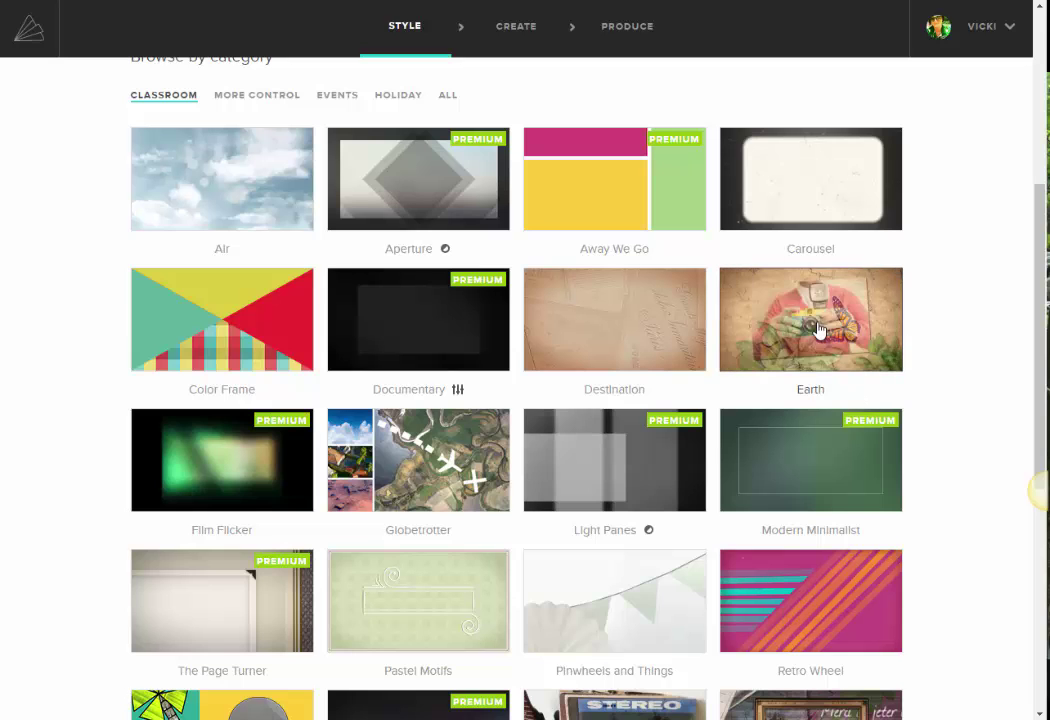
# Choose the Earth style and create a new video with an empty timeline
pyautogui.click(821, 330)
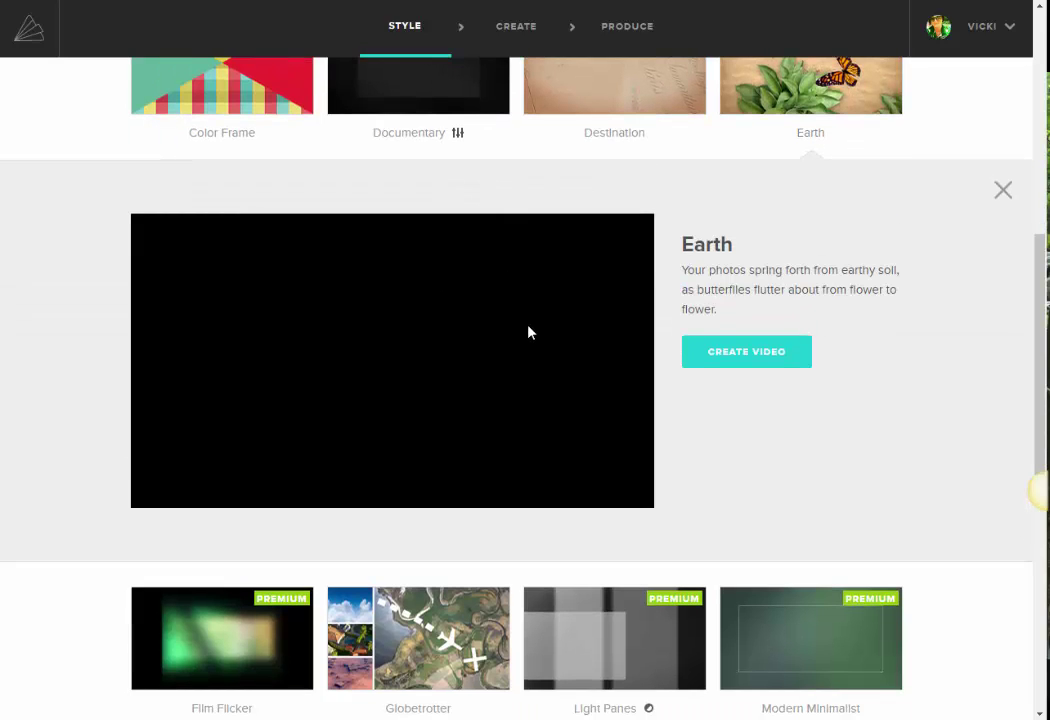
pyautogui.click(737, 366)
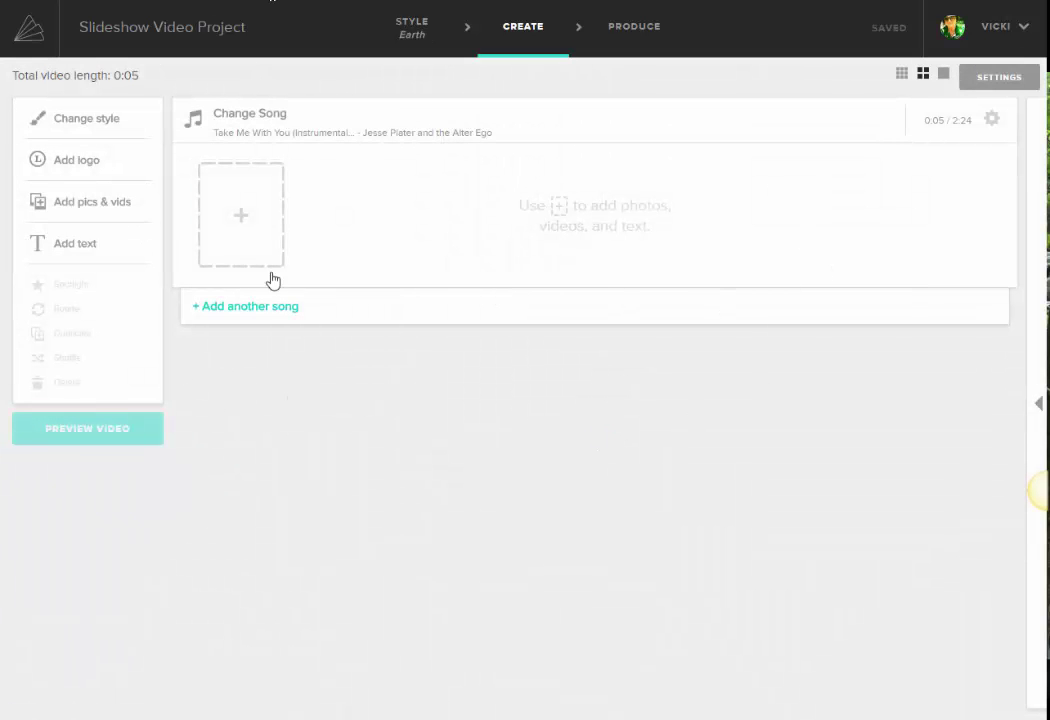
pyautogui.click(241, 222)
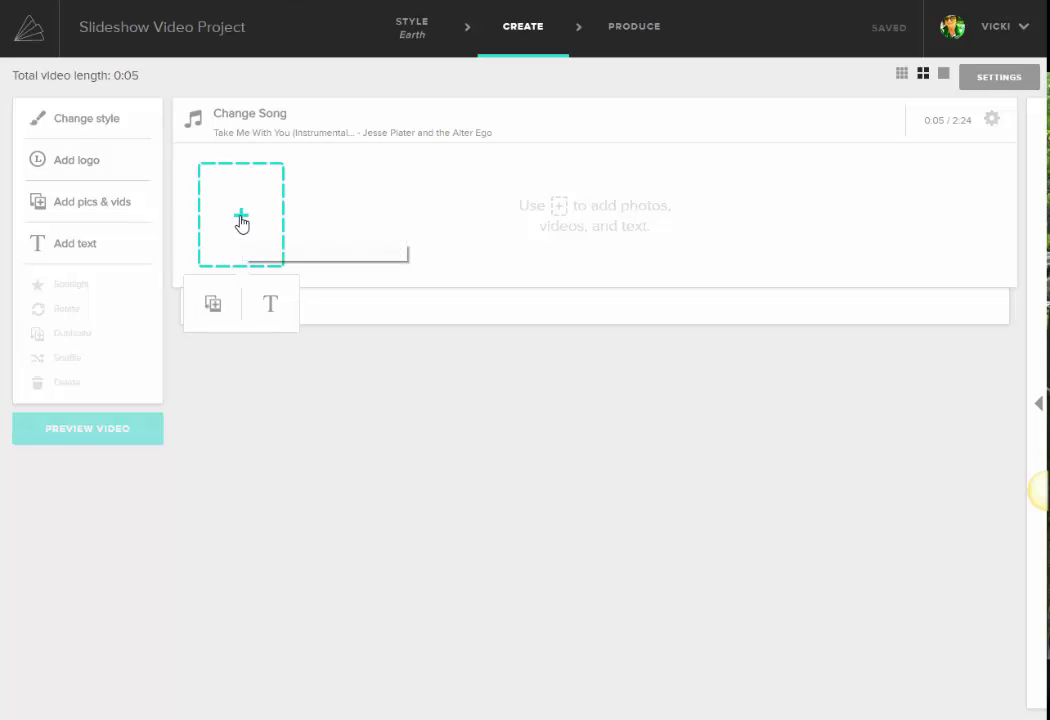
# Upload all twelve slide images from Desktop > Stearns Farm into the video
pyautogui.click(212, 316)
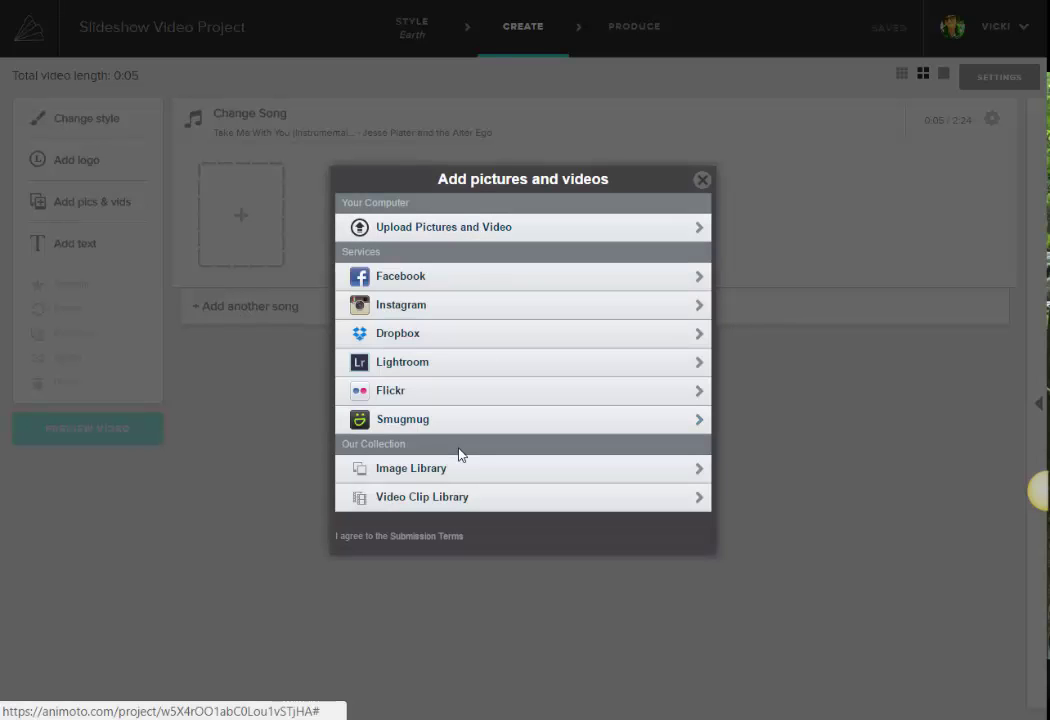
pyautogui.click(453, 230)
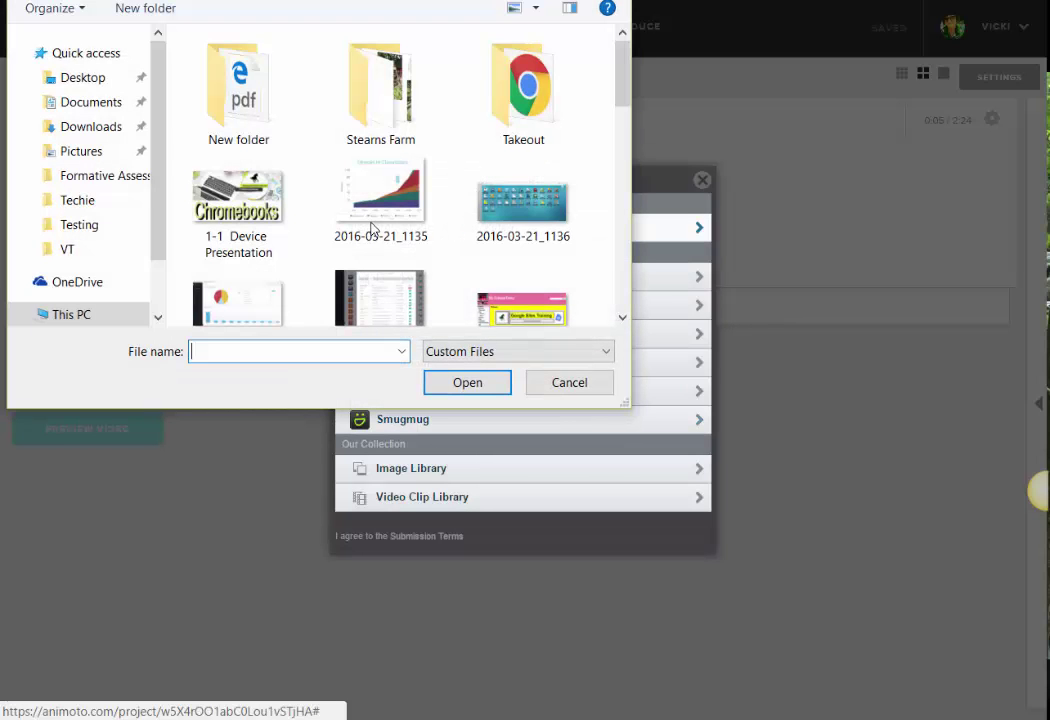
pyautogui.click(85, 80)
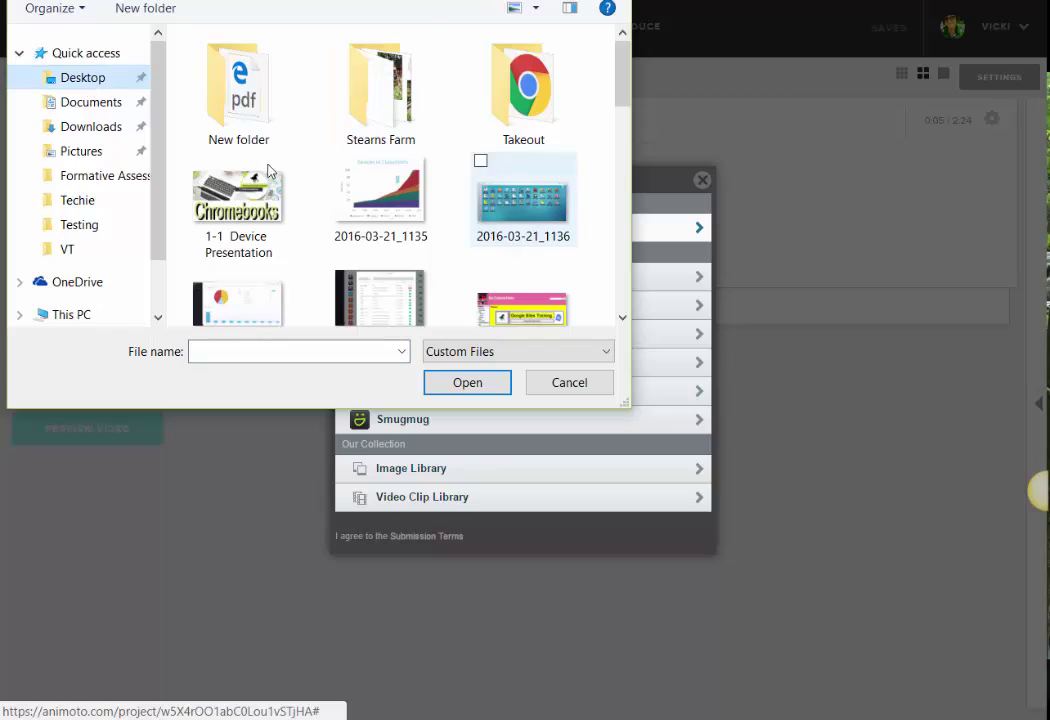
pyautogui.doubleClick(387, 94)
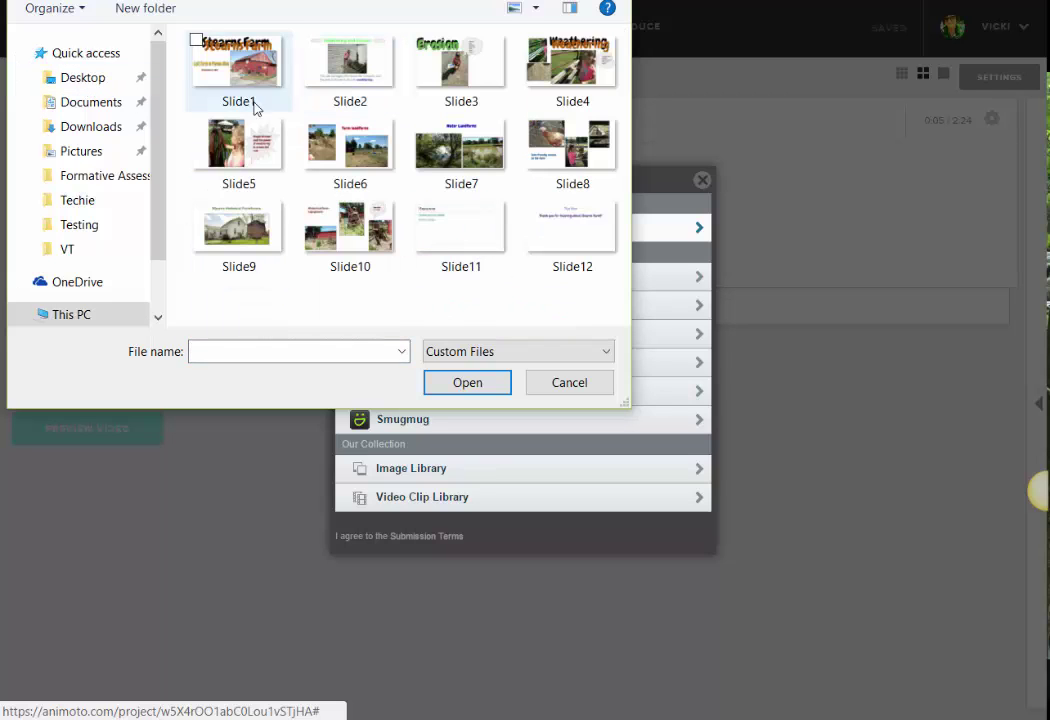
pyautogui.click(197, 44)
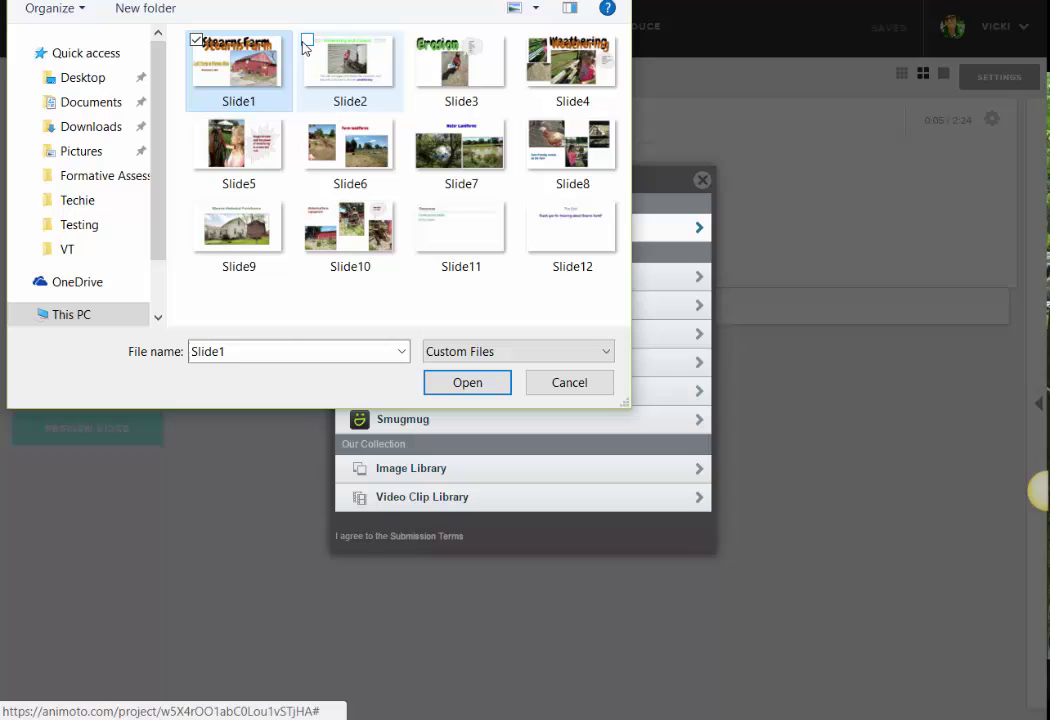
pyautogui.click(307, 41)
pyautogui.hotkey('ctrl', 'a')
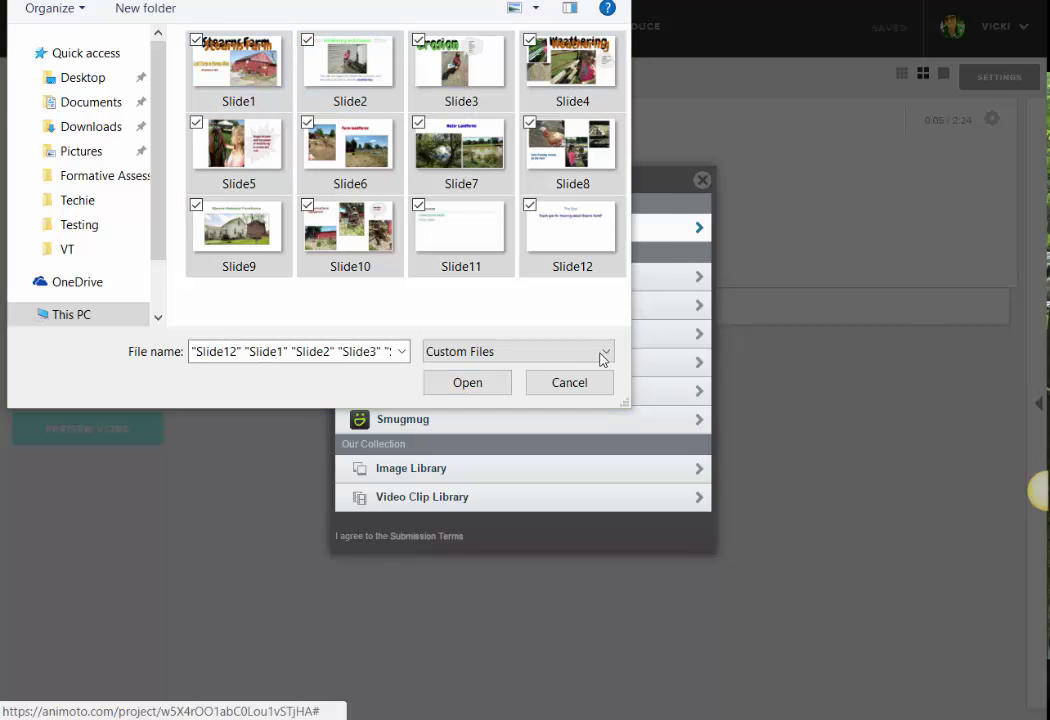
pyautogui.click(478, 388)
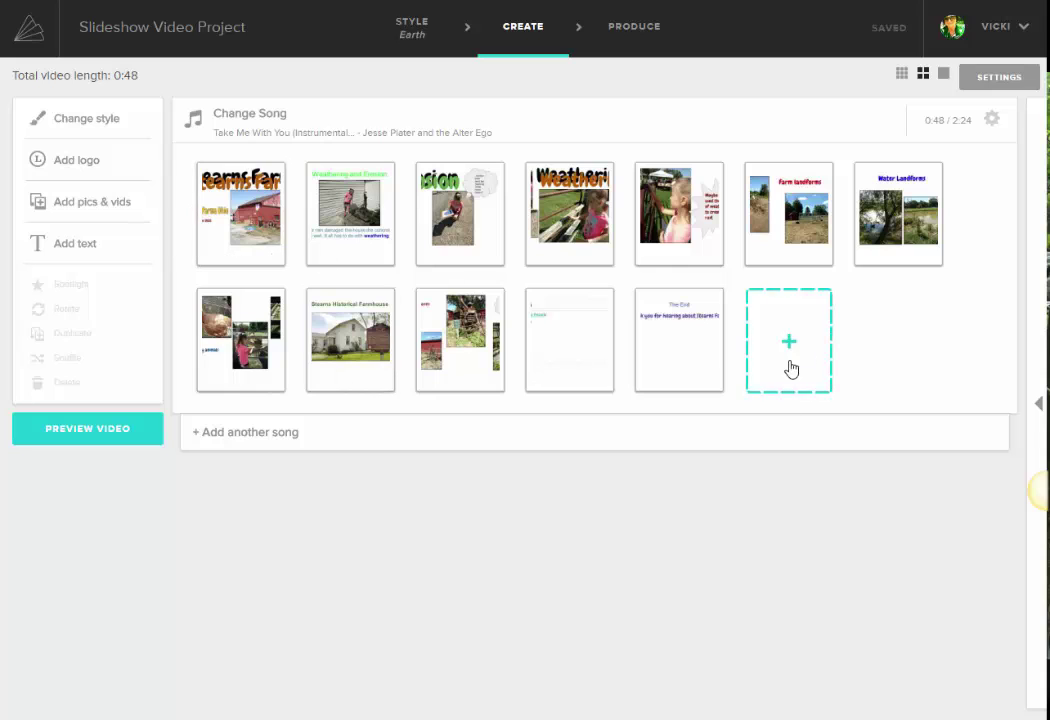
# Generate a low-resolution preview of the 48-second Earth video
pyautogui.click(104, 436)
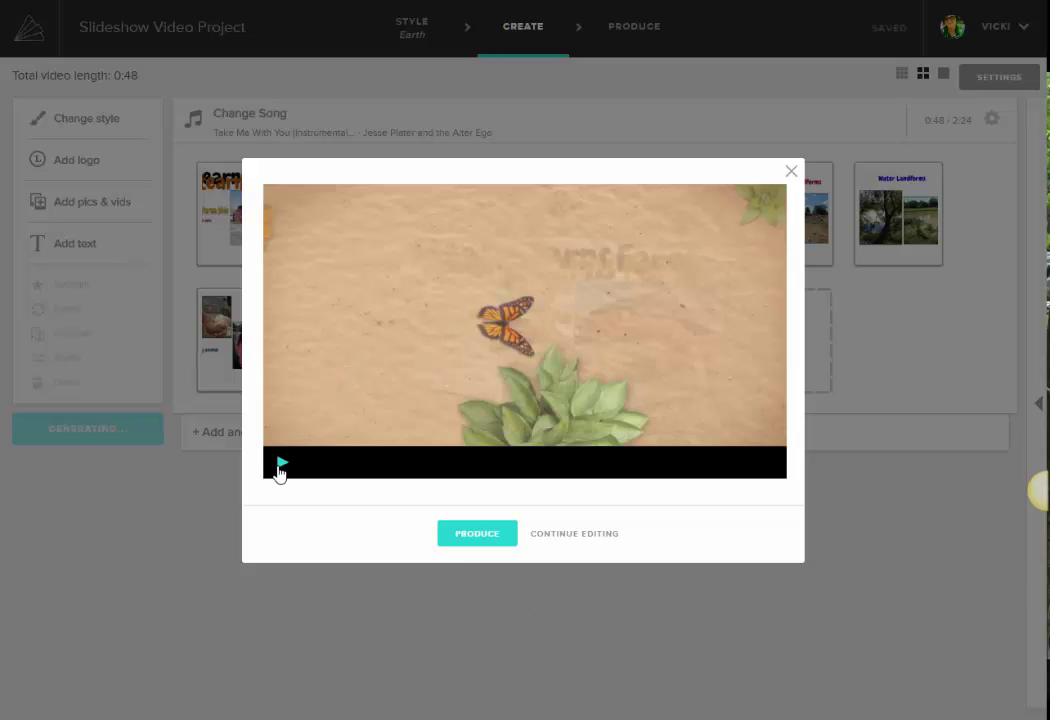
# Play the Earth-style preview, stop it, and return to editing the slides
pyautogui.click(280, 466)
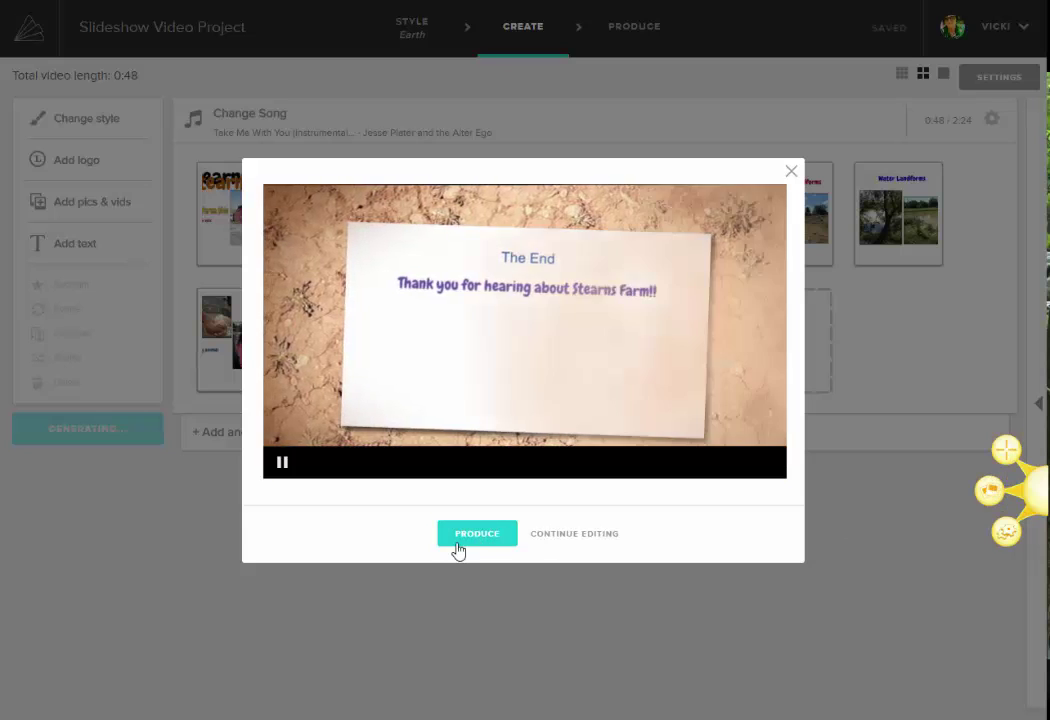
pyautogui.click(282, 463)
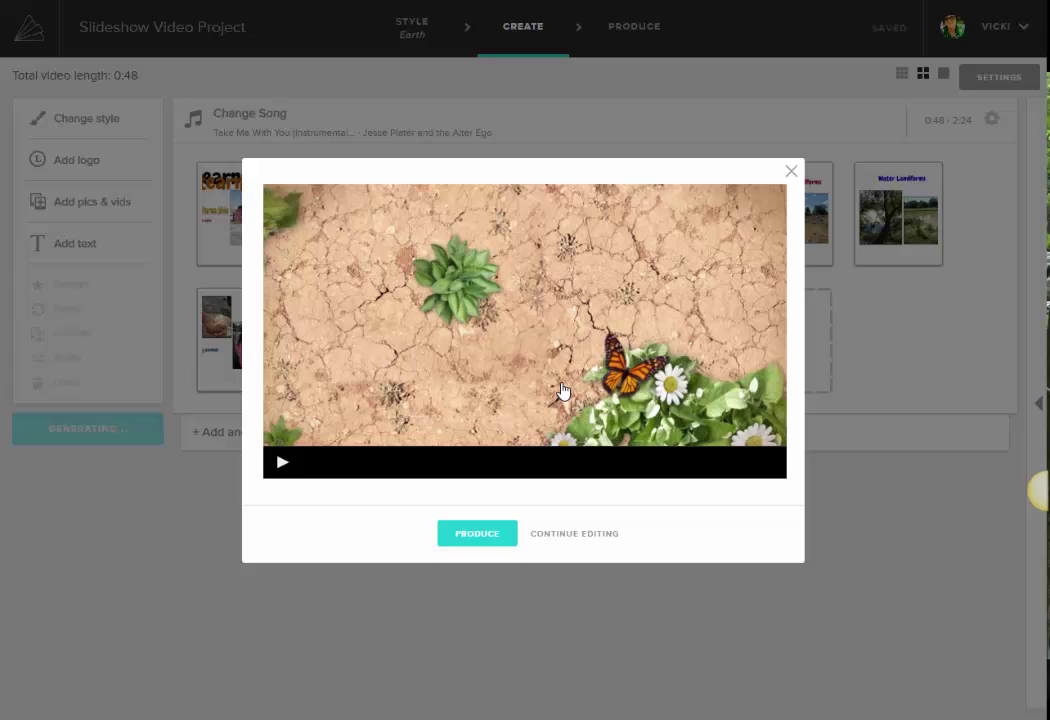
pyautogui.click(556, 540)
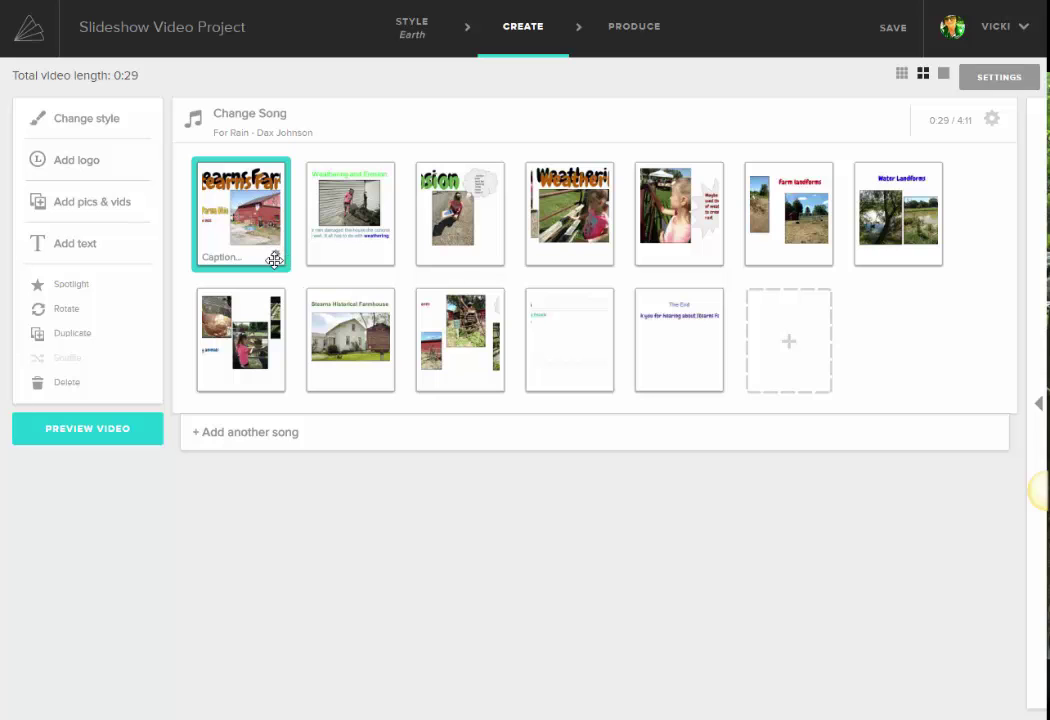
# Spotlight the Stearns Farm and Weathering and Erosion slides
pyautogui.click(277, 262)
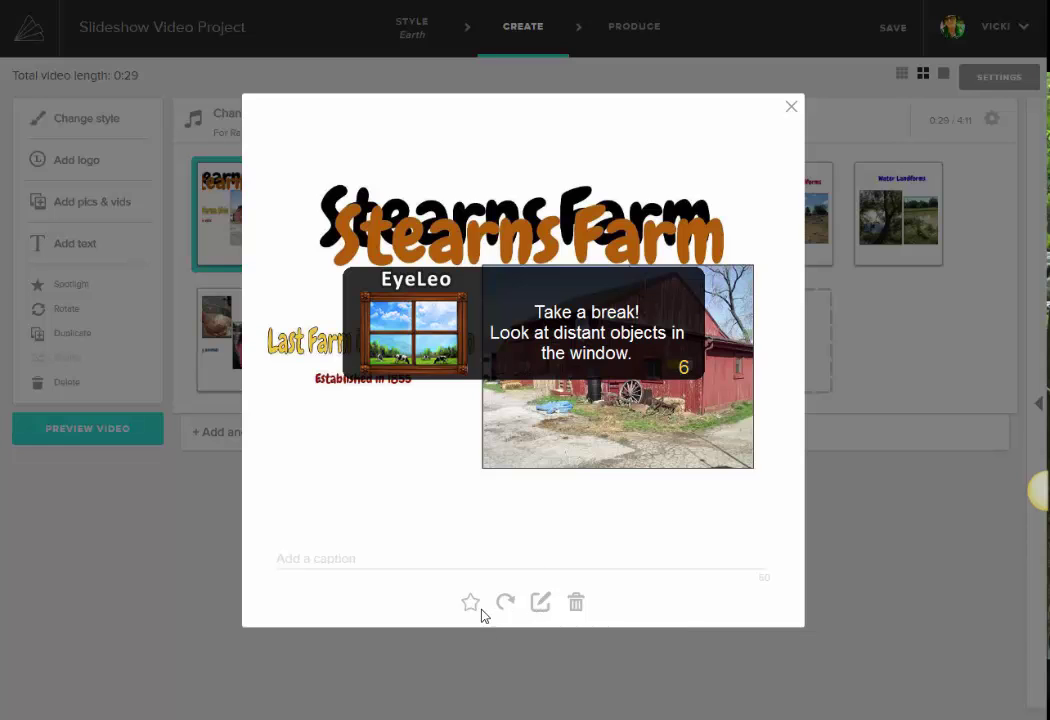
pyautogui.click(470, 603)
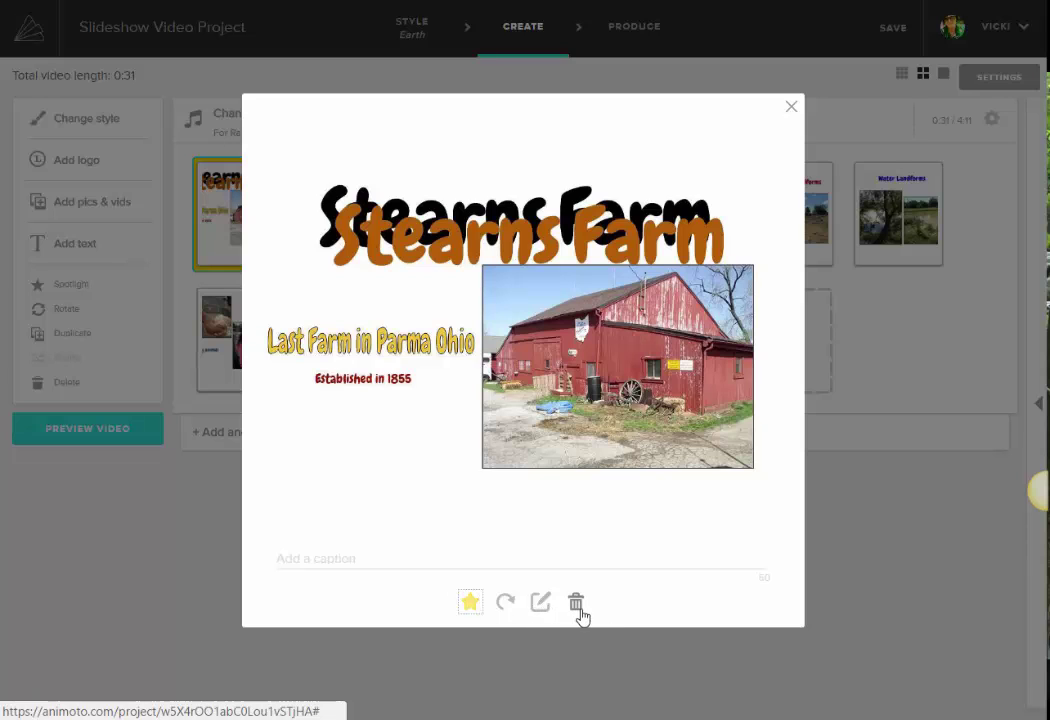
pyautogui.click(827, 548)
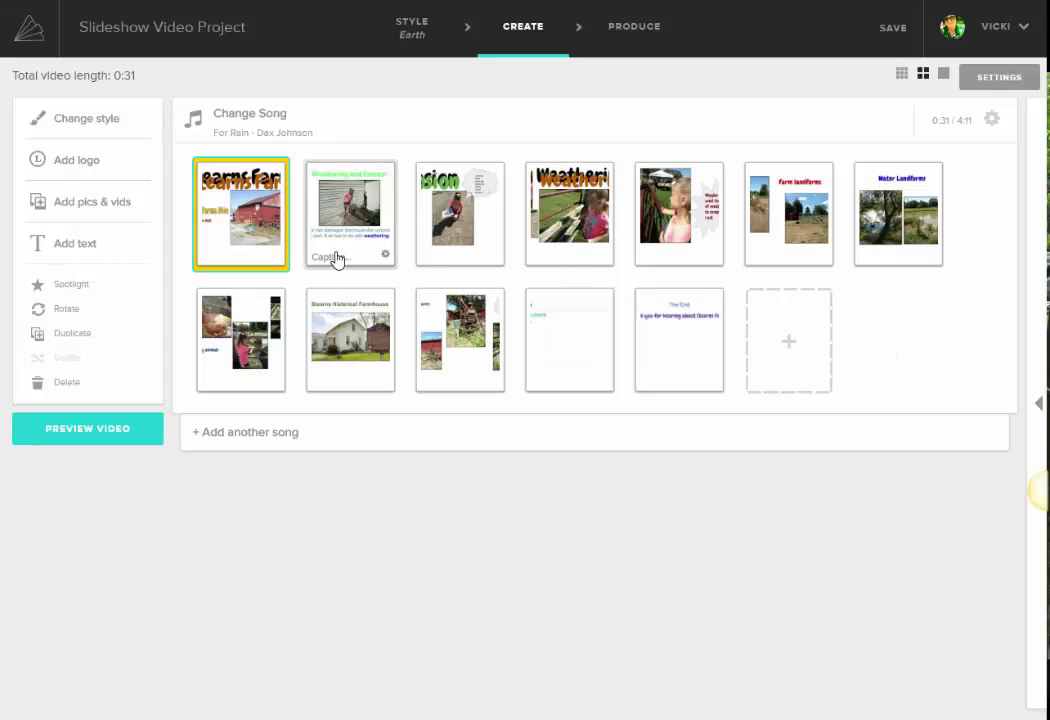
pyautogui.click(387, 258)
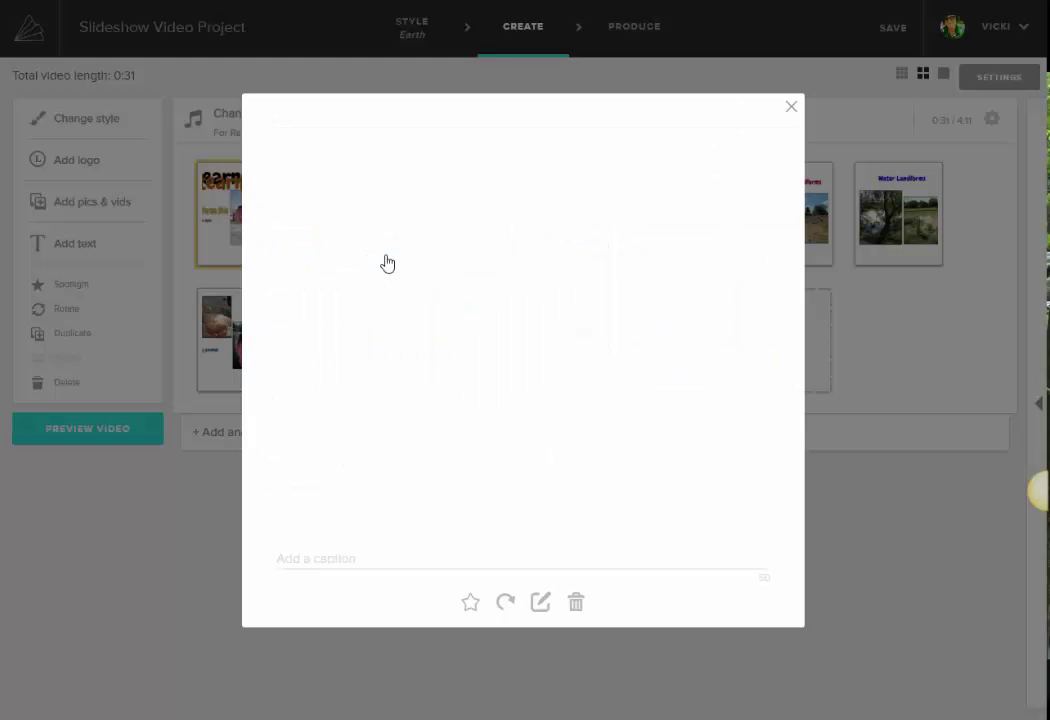
pyautogui.click(469, 607)
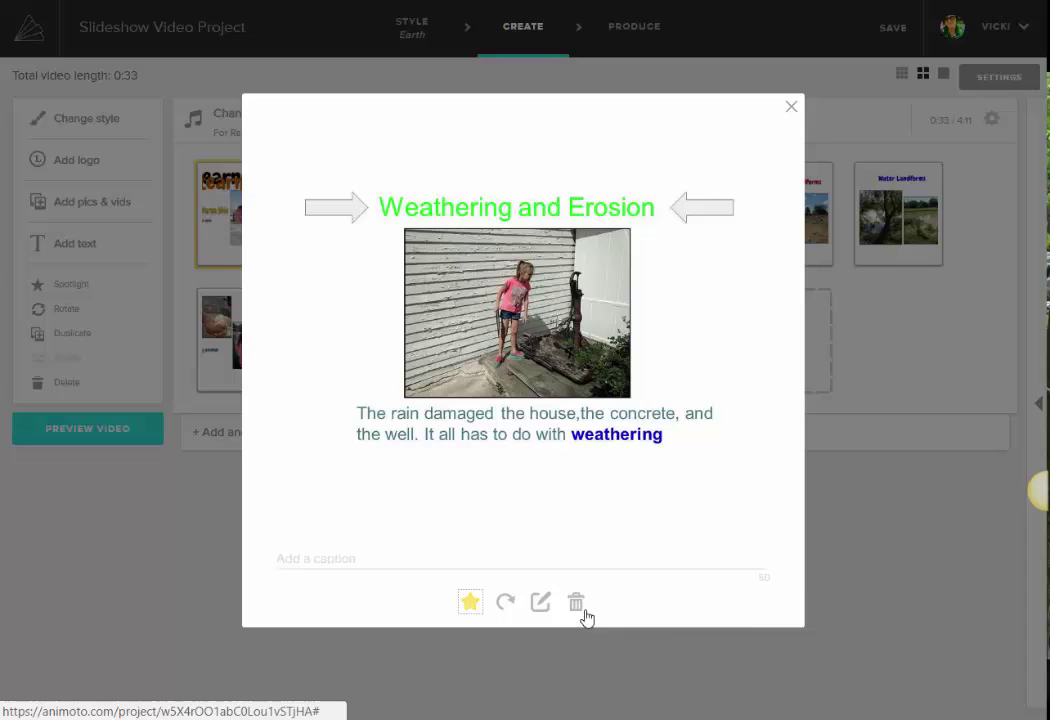
pyautogui.click(846, 570)
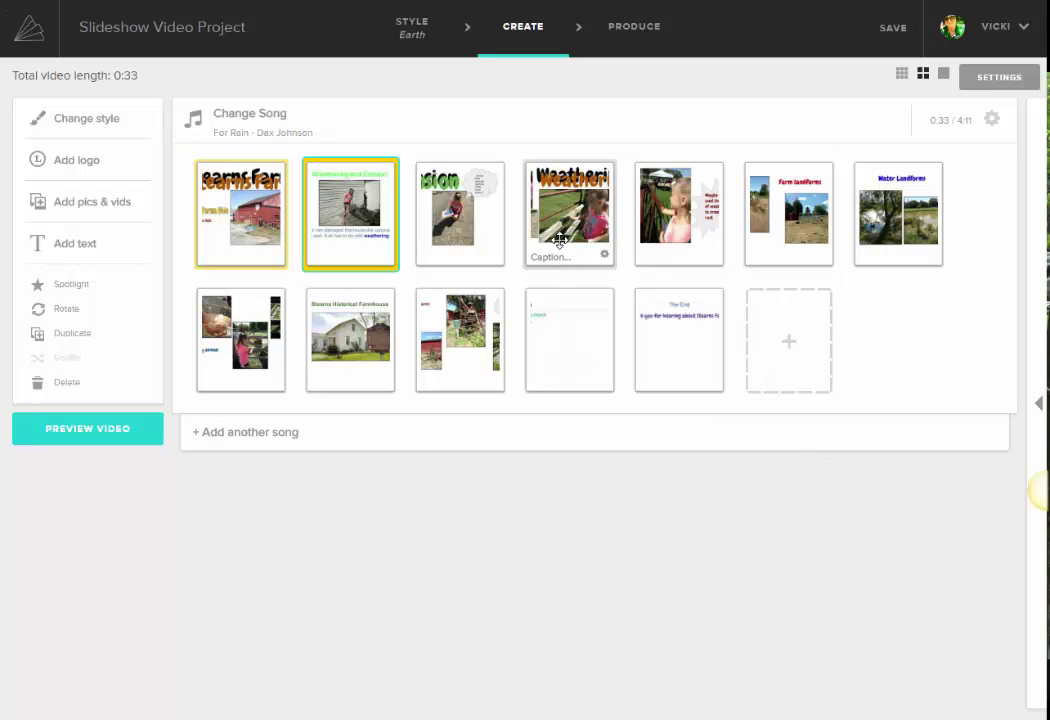
# Spotlight the Weathering and Water Landforms slides
pyautogui.click(596, 262)
pyautogui.click(606, 260)
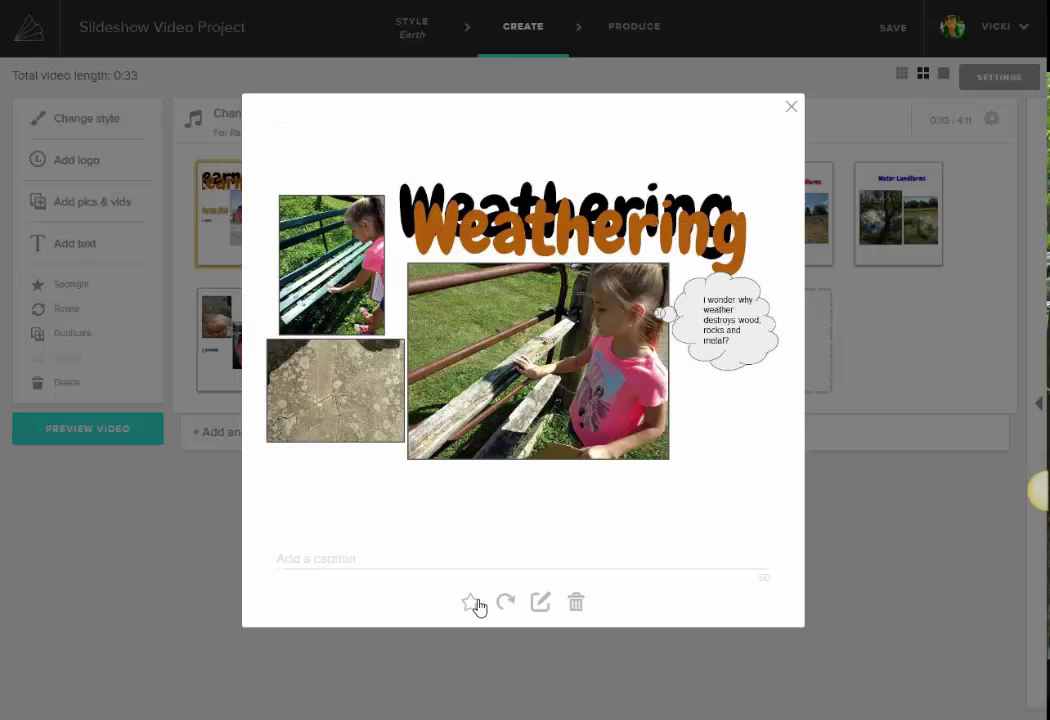
pyautogui.click(852, 543)
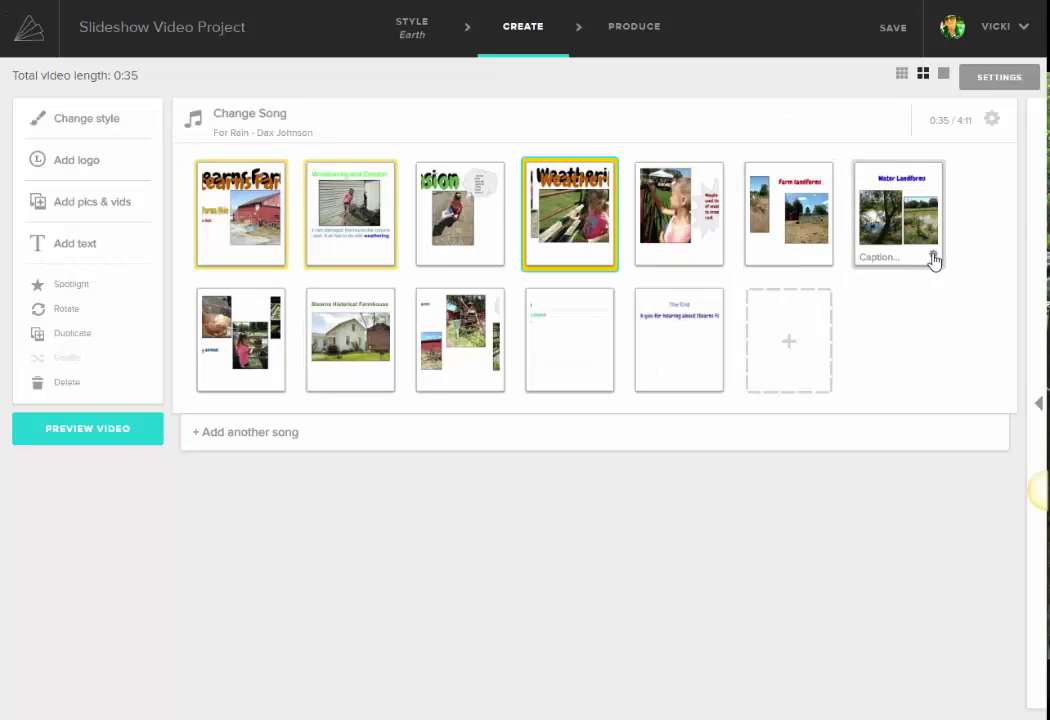
pyautogui.click(933, 261)
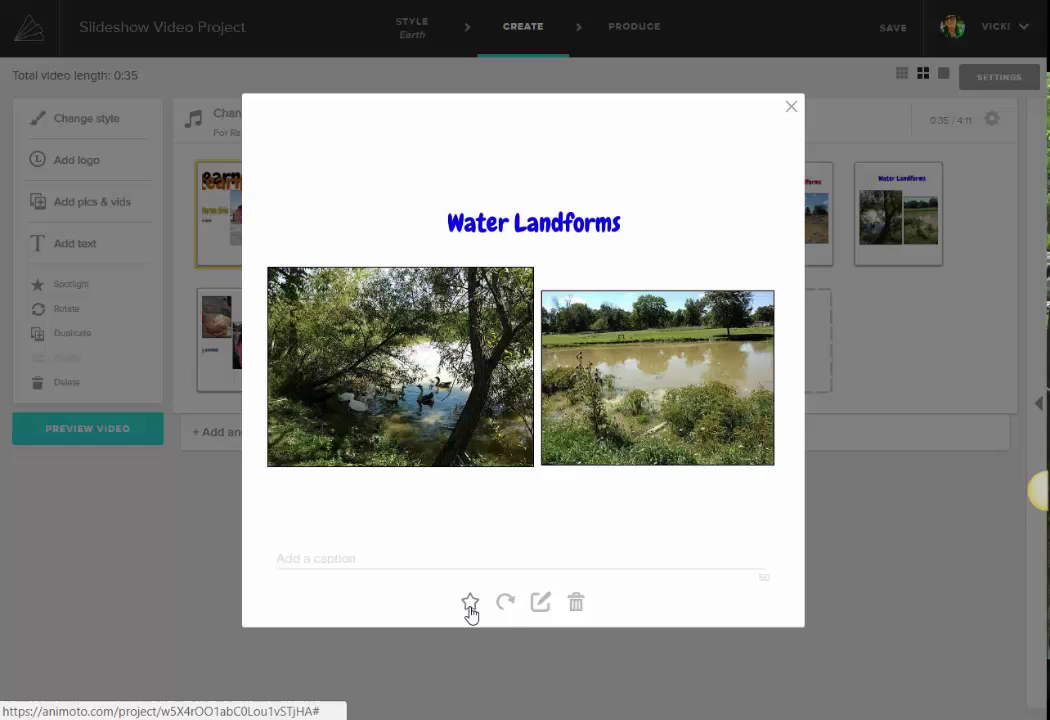
pyautogui.click(470, 603)
pyautogui.click(919, 520)
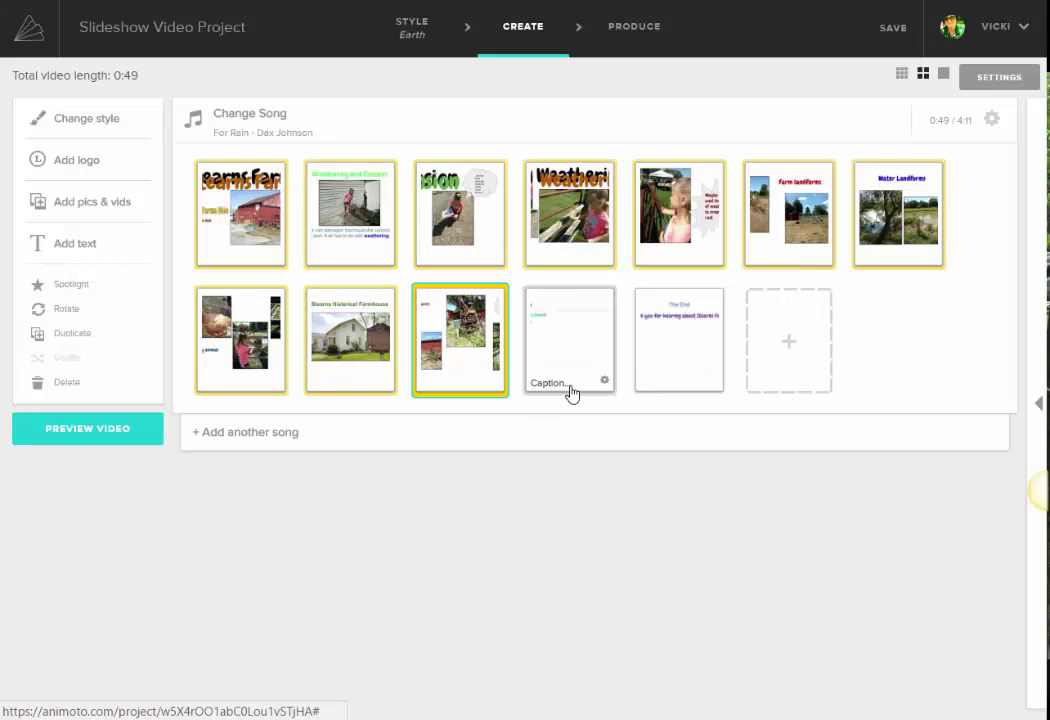
# Caption the Historical farm equipment slide "We had fun!"
pyautogui.click(459, 388)
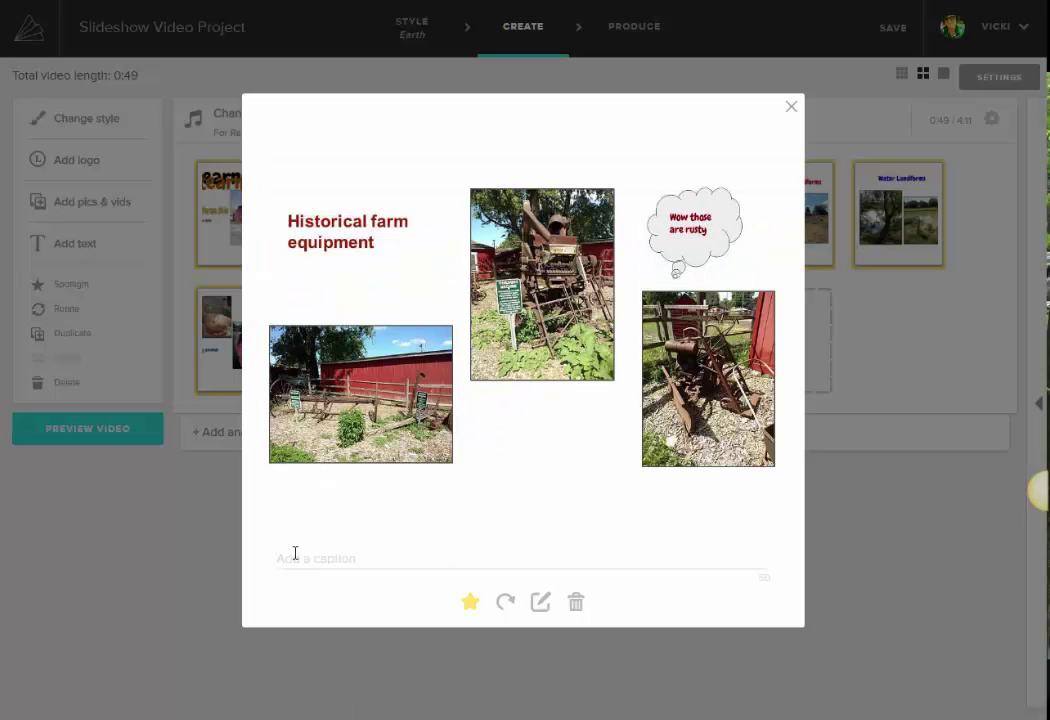
pyautogui.click(330, 558)
pyautogui.write('We had fun!')
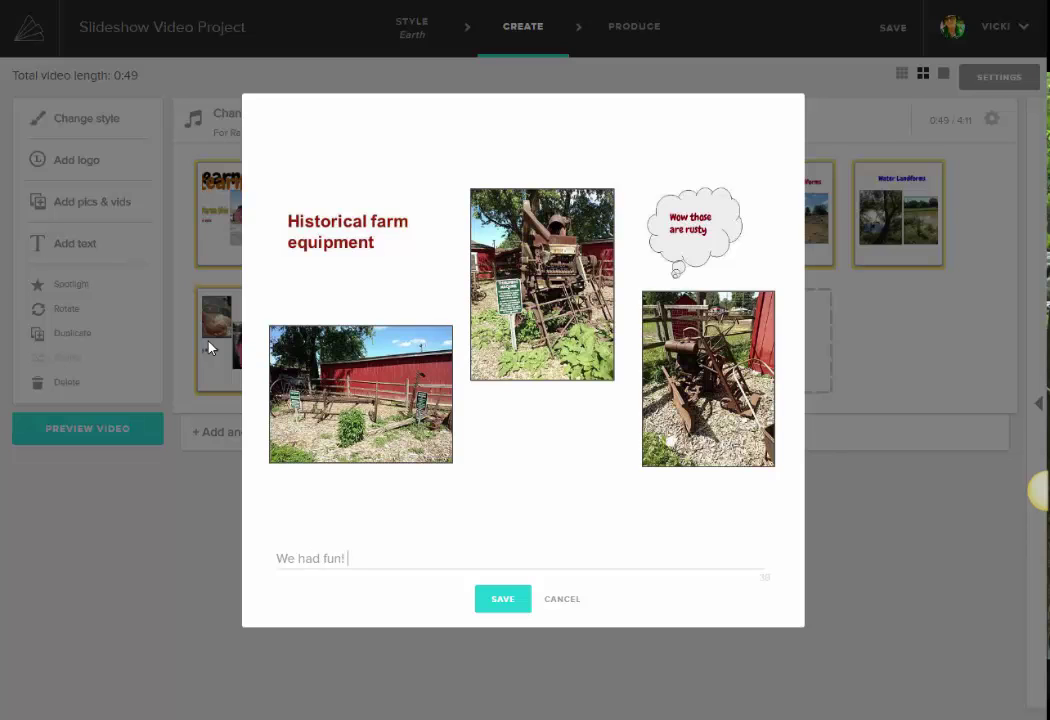
pyautogui.click(510, 603)
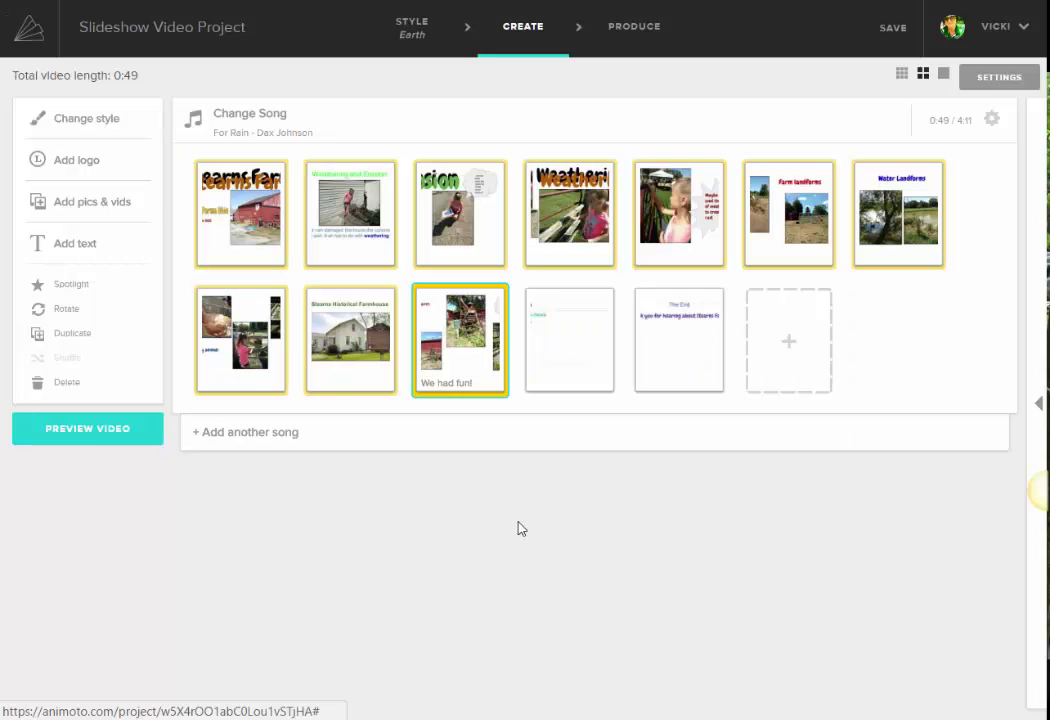
# Delete the Resources slide and regenerate the video preview
pyautogui.click(605, 384)
pyautogui.click(576, 602)
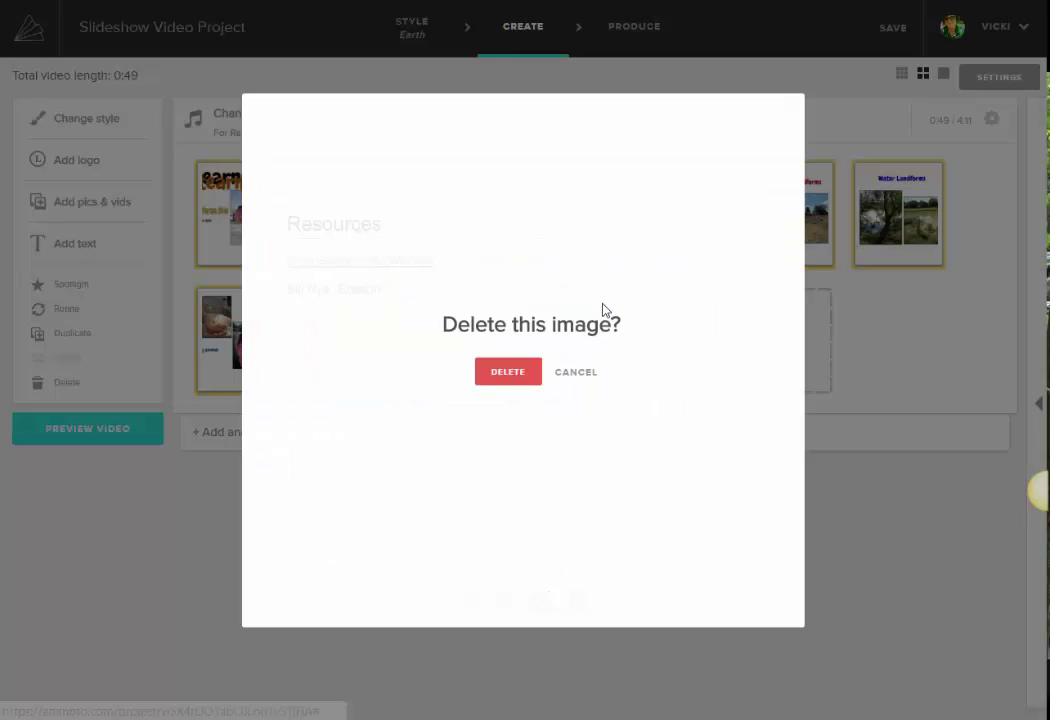
pyautogui.click(508, 372)
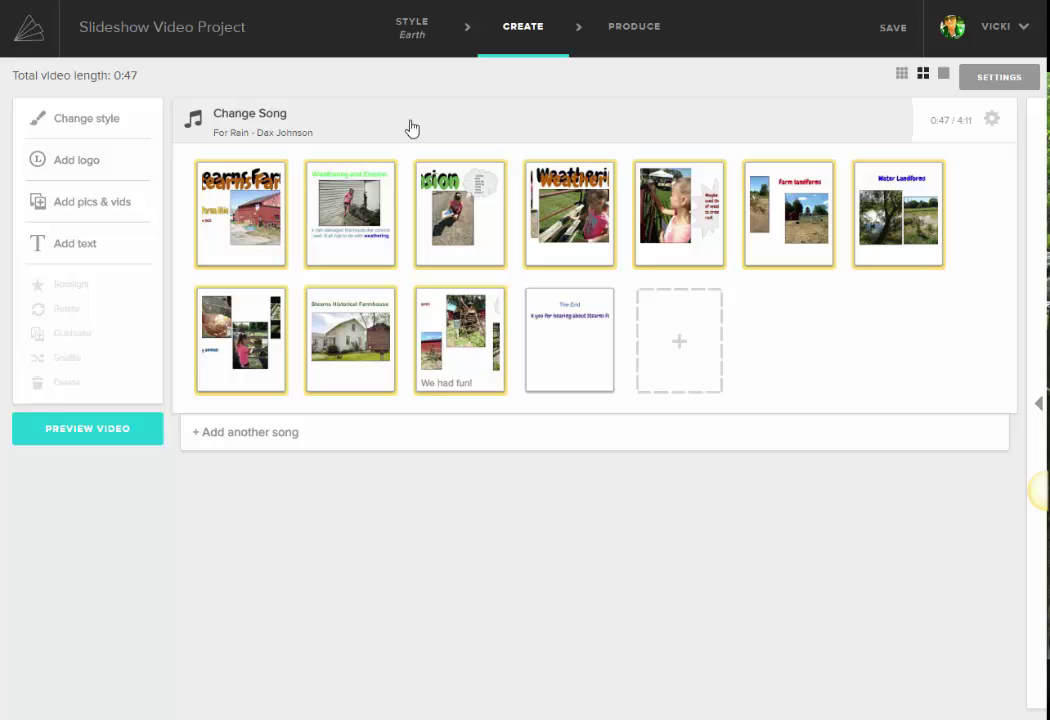
pyautogui.click(66, 437)
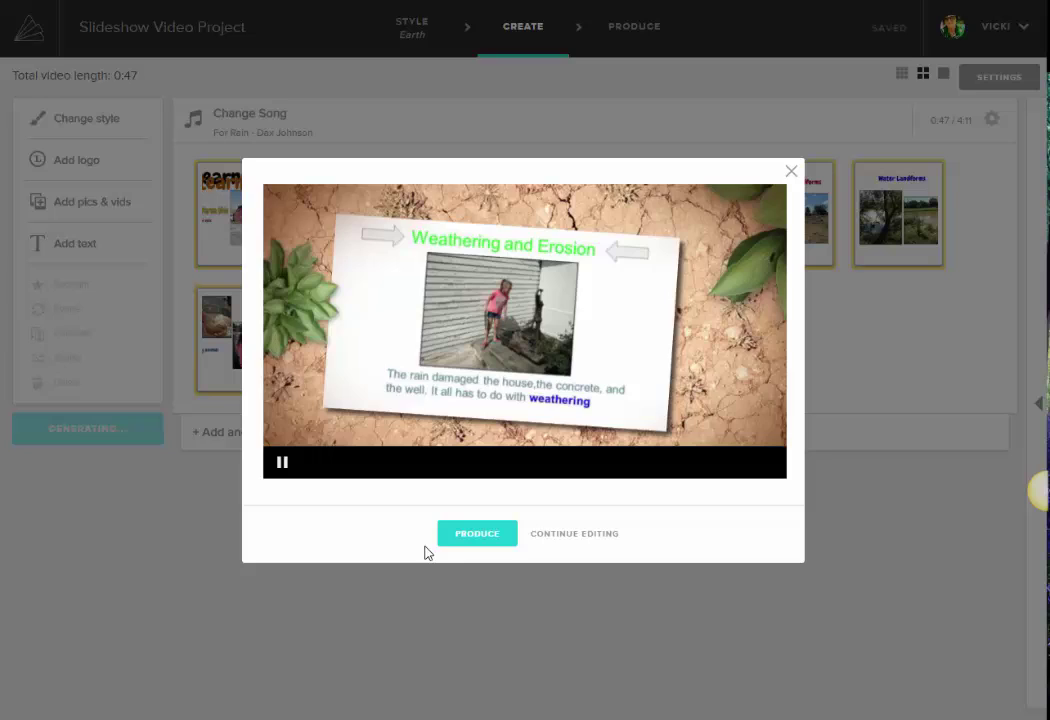
# Retitle the video "Lily at Stearn's Farm", select 480p quality, and finish production
pyautogui.click(477, 537)
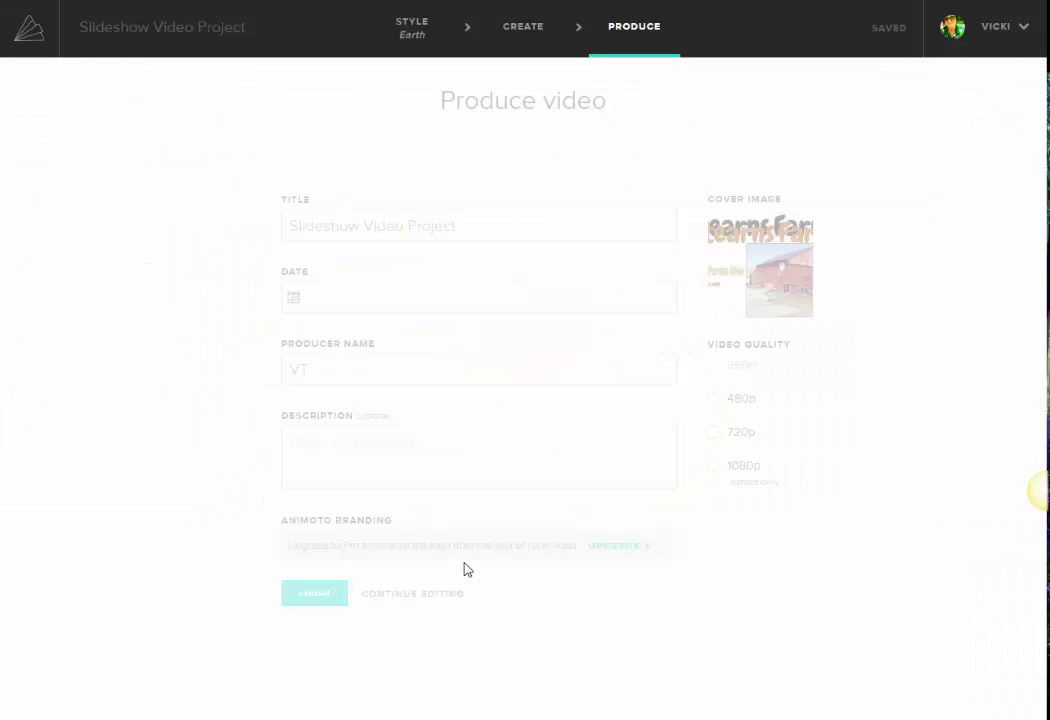
pyautogui.moveTo(467, 228); pyautogui.dragTo(173, 203)
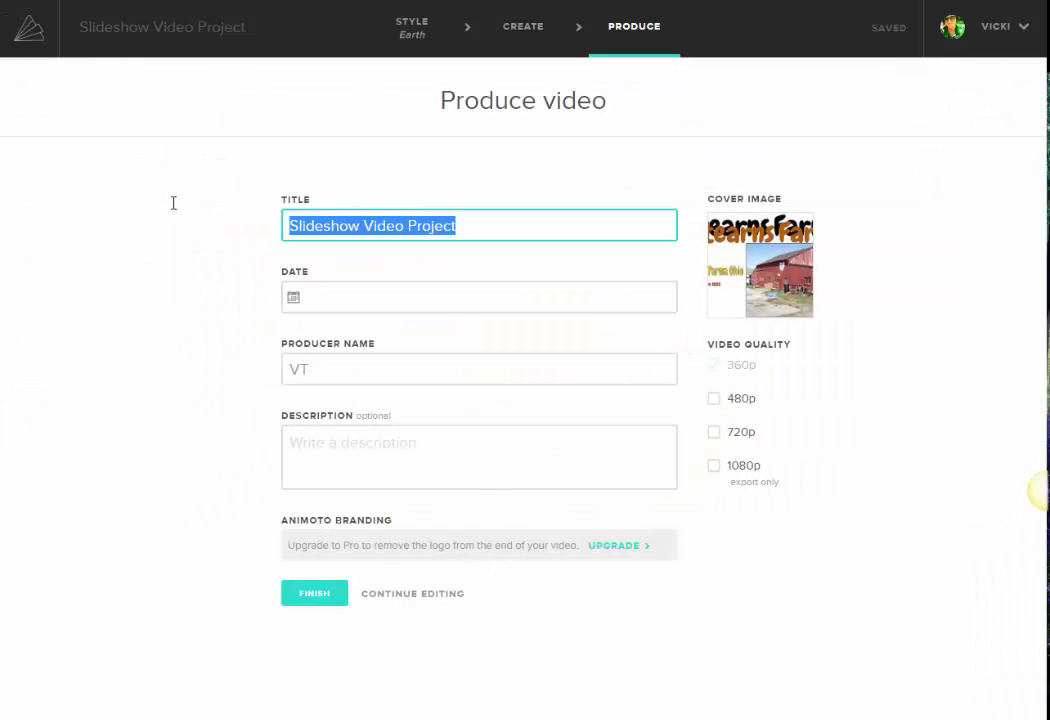
pyautogui.write("Lily at Stearn's Farm")
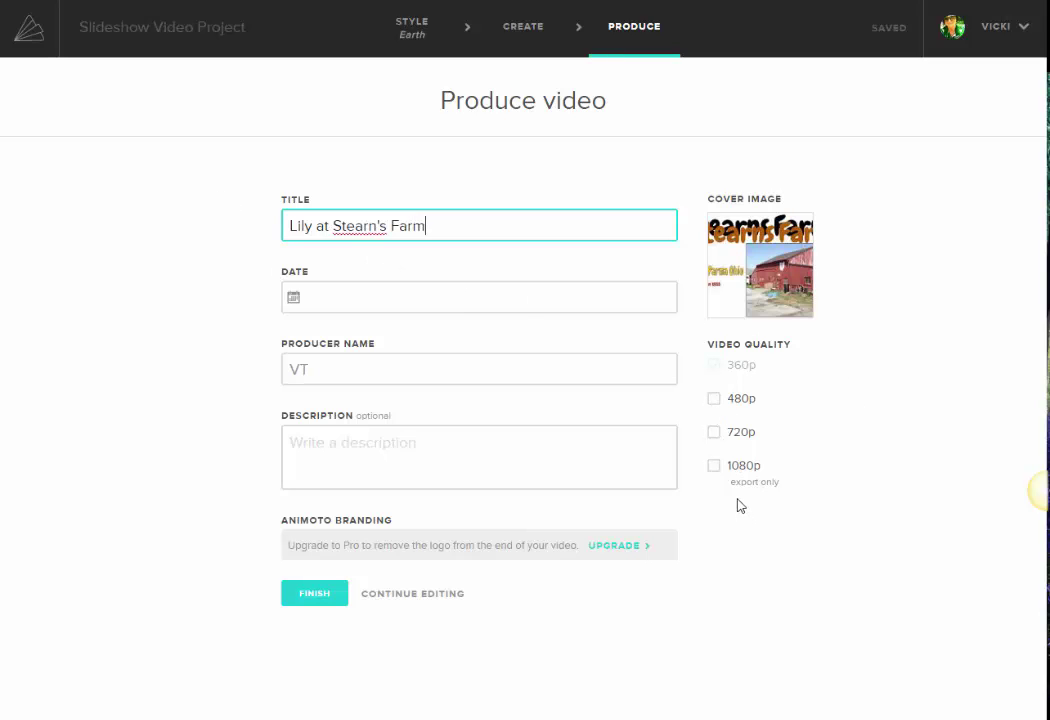
pyautogui.click(716, 402)
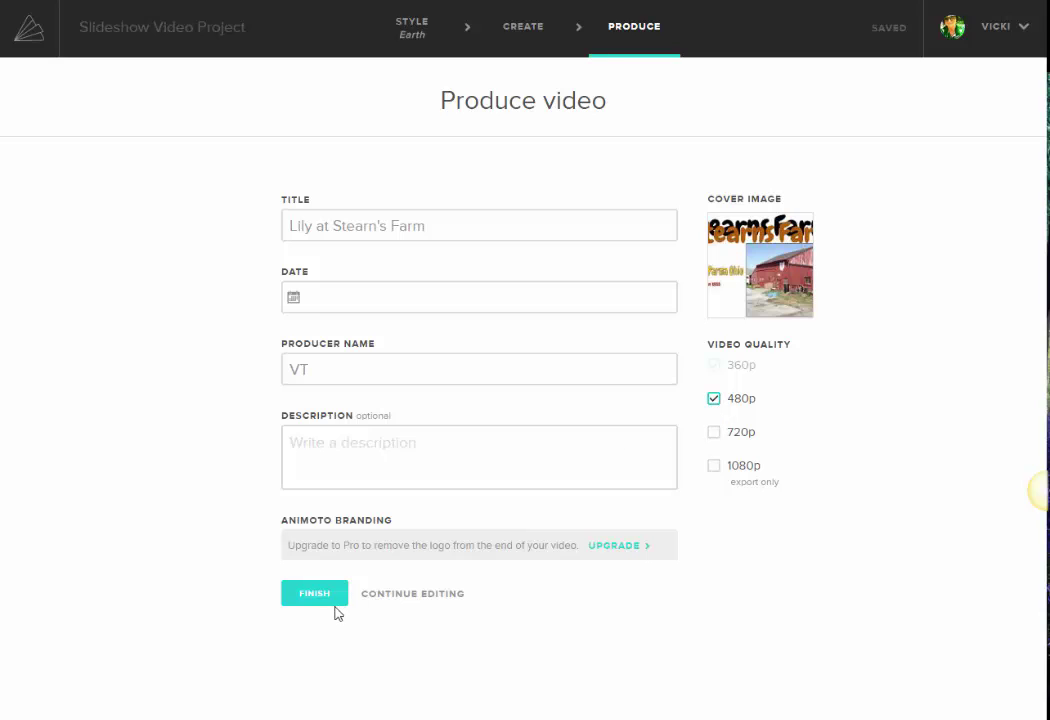
pyautogui.click(300, 598)
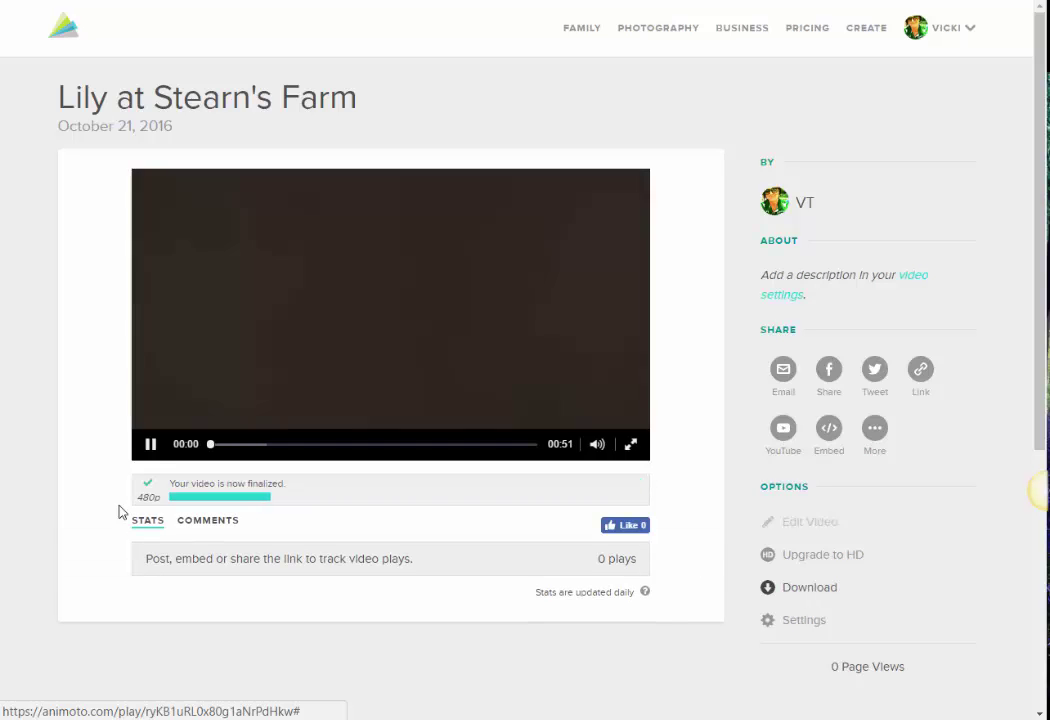
# Play the opening second of the finished 480p 'Lily at Stearn's Farm' video
pyautogui.click(150, 444)
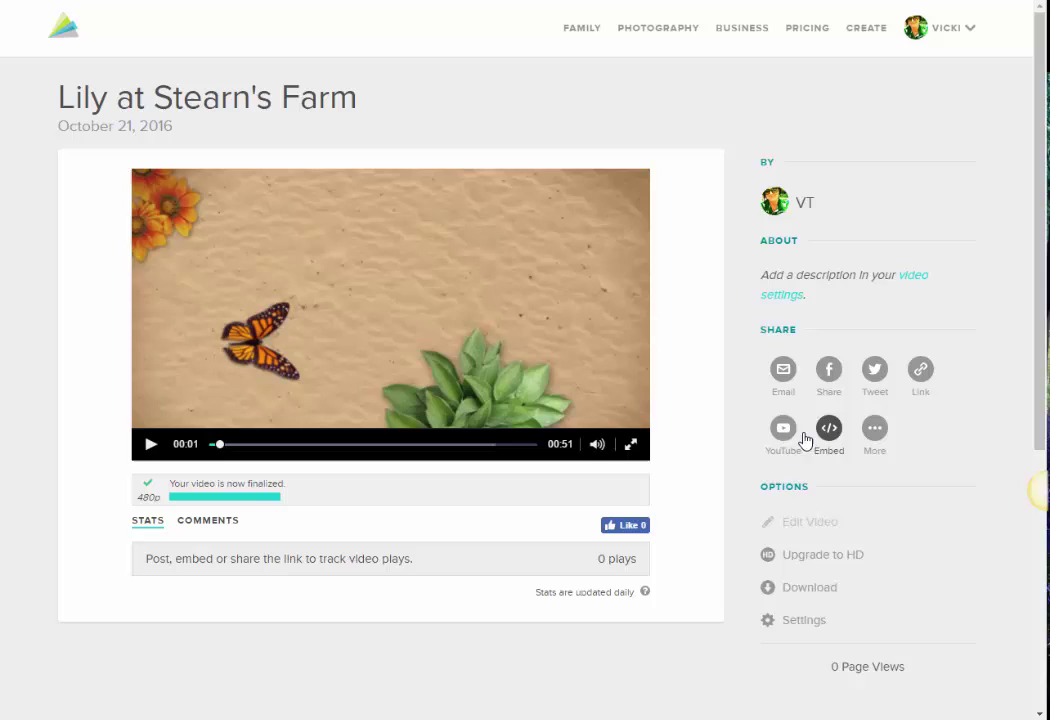